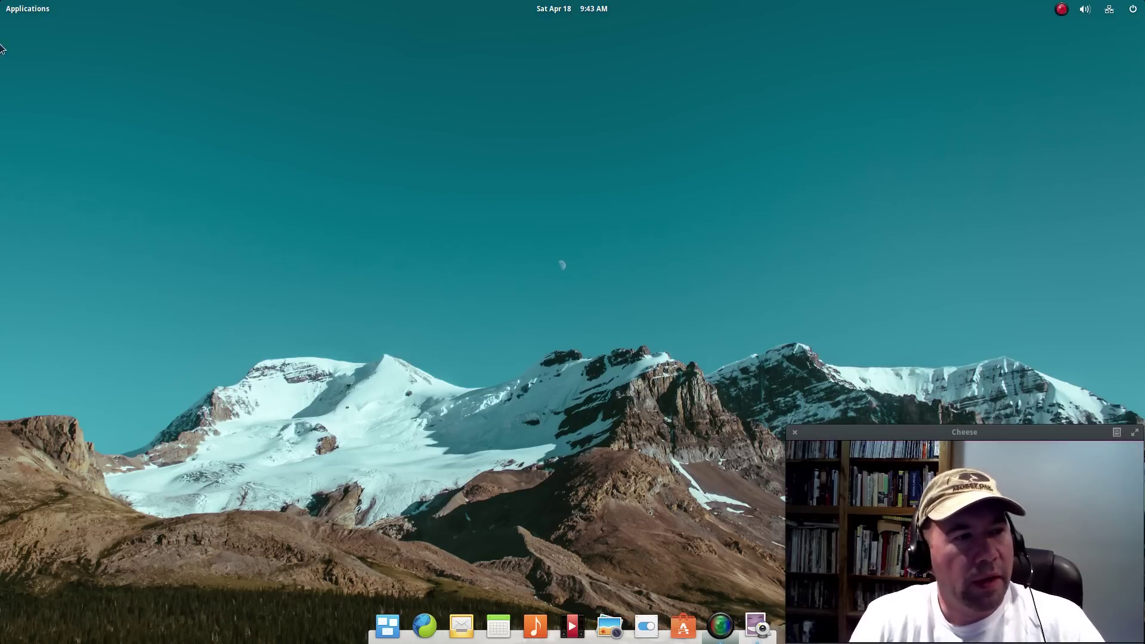
- Browse both pages of the applications launcher, search it for "chee", and clear the search
left_click(31, 11)
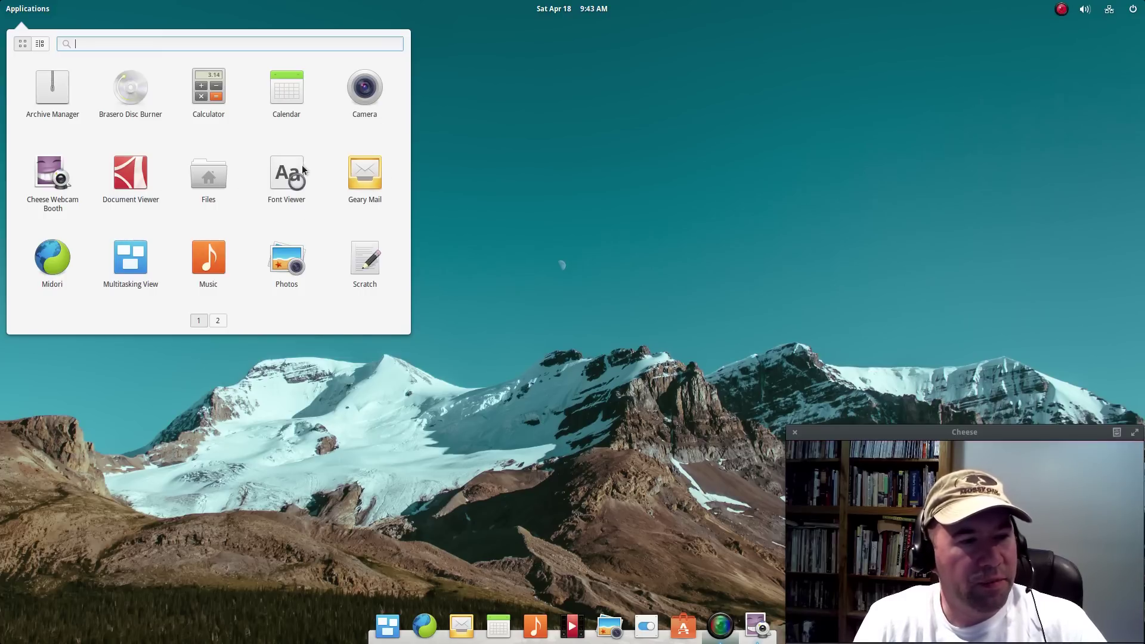
left_click(220, 321)
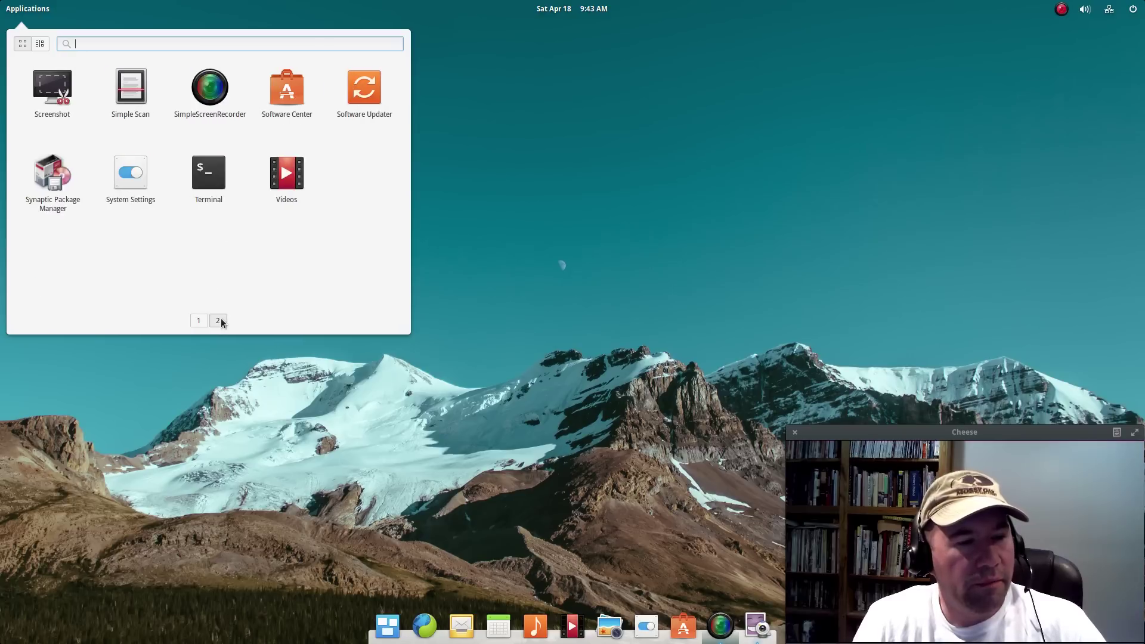
left_click(198, 320)
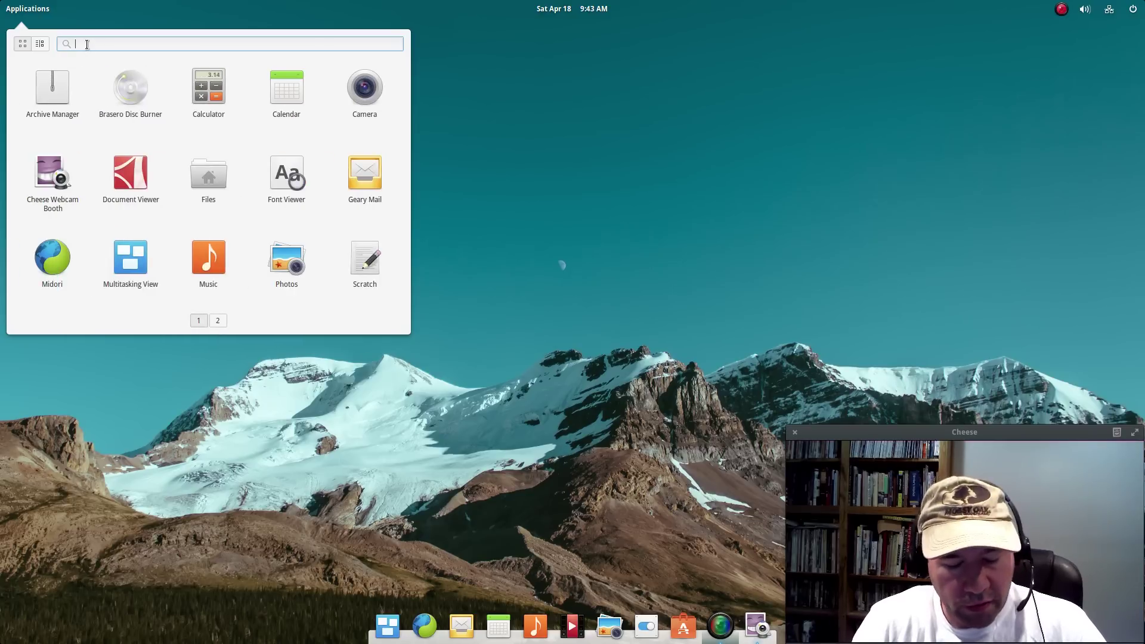
type("chee")
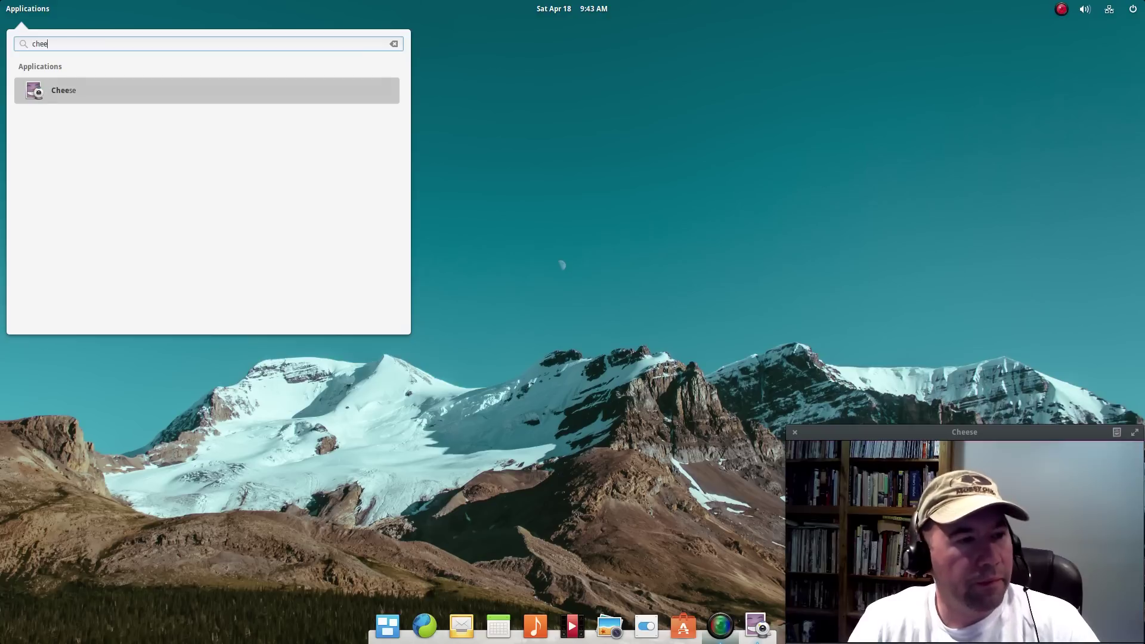
key("BackSpace")
key("BackSpace")
key("BackSpace")
key("BackSpace")
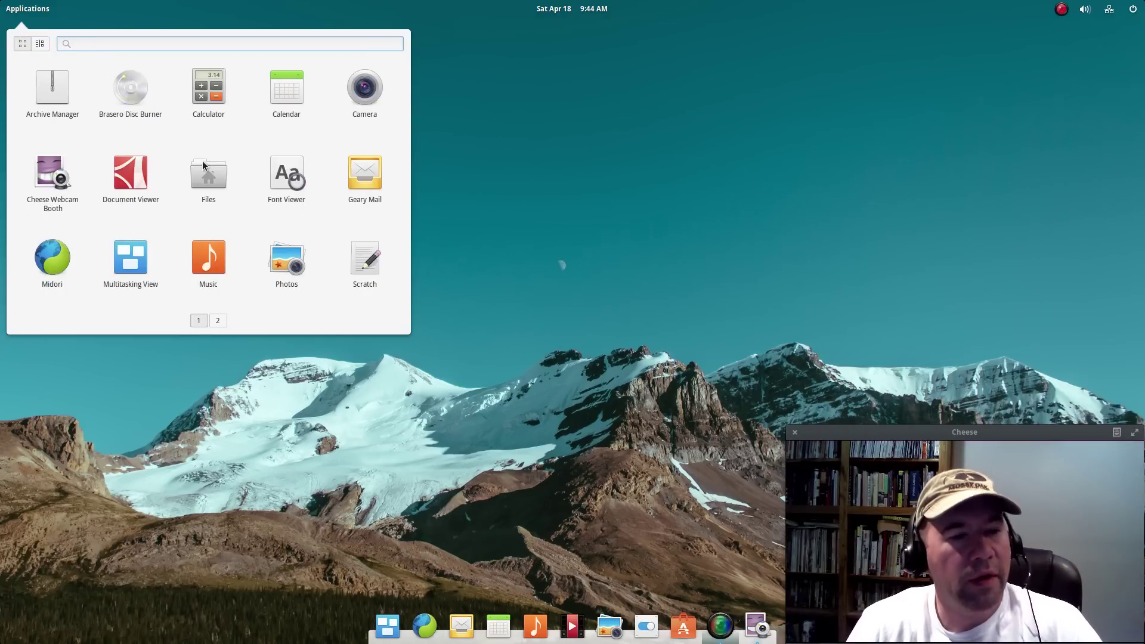
- Show the launcher by category, look through the categories from Accessories to System Tools, and restore the grid view before closing it
left_click(40, 44)
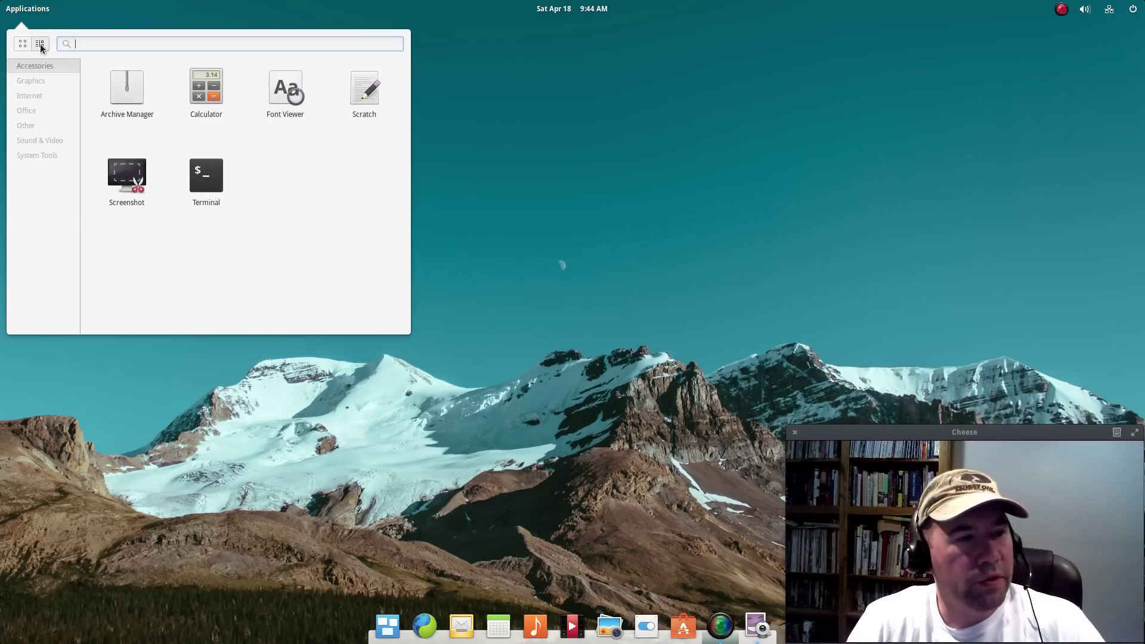
left_click(35, 81)
left_click(34, 97)
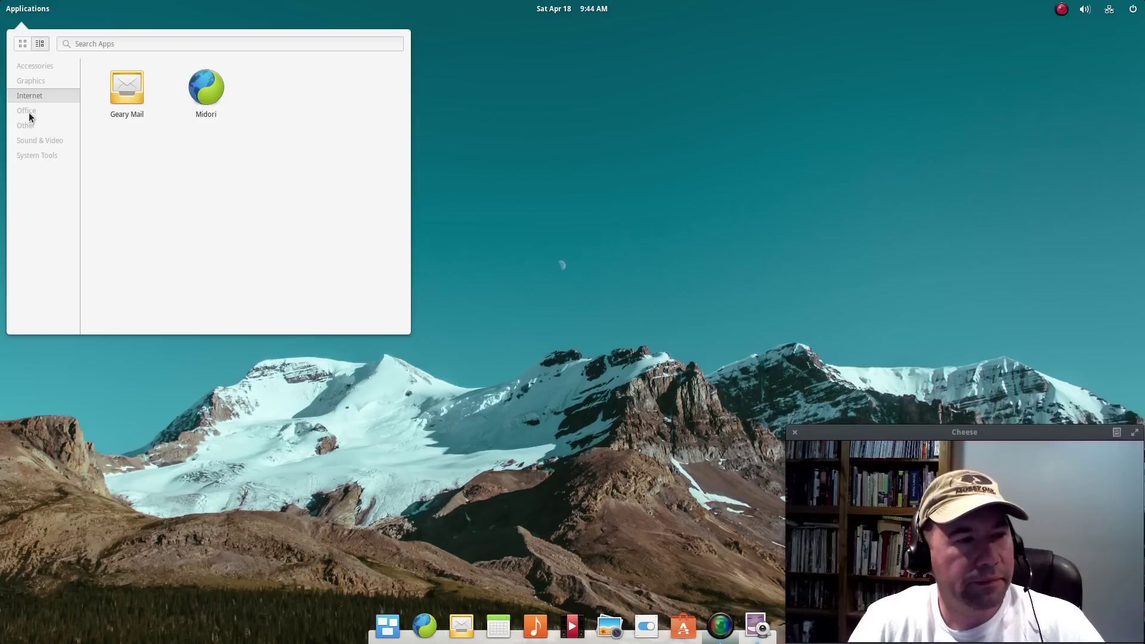
left_click(29, 112)
left_click(29, 126)
left_click(35, 145)
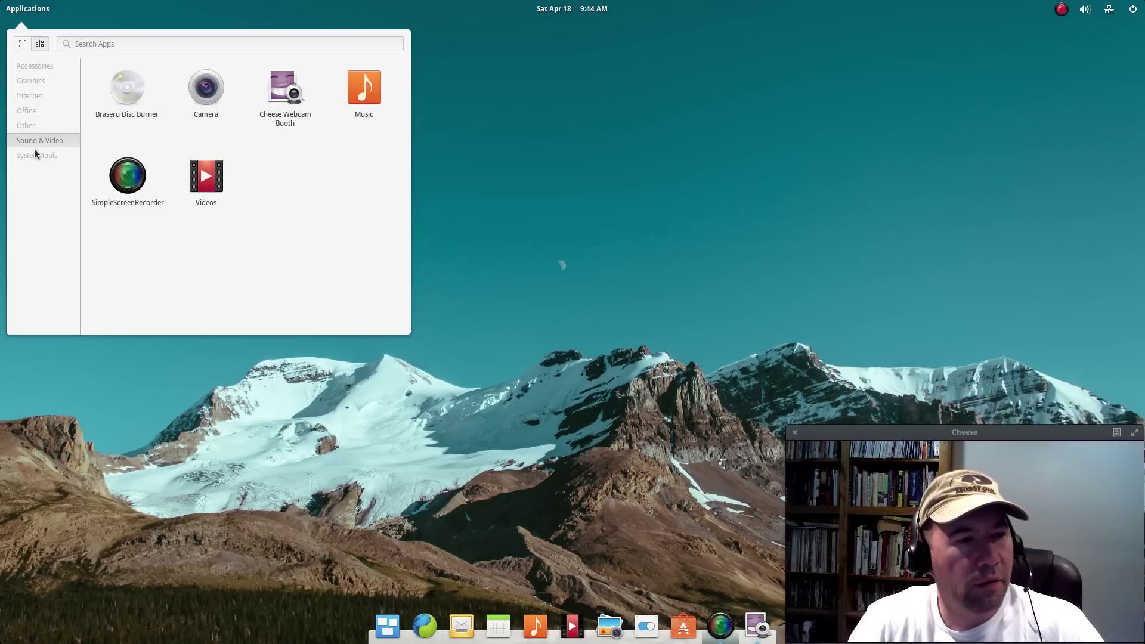
left_click(33, 153)
left_click(19, 60)
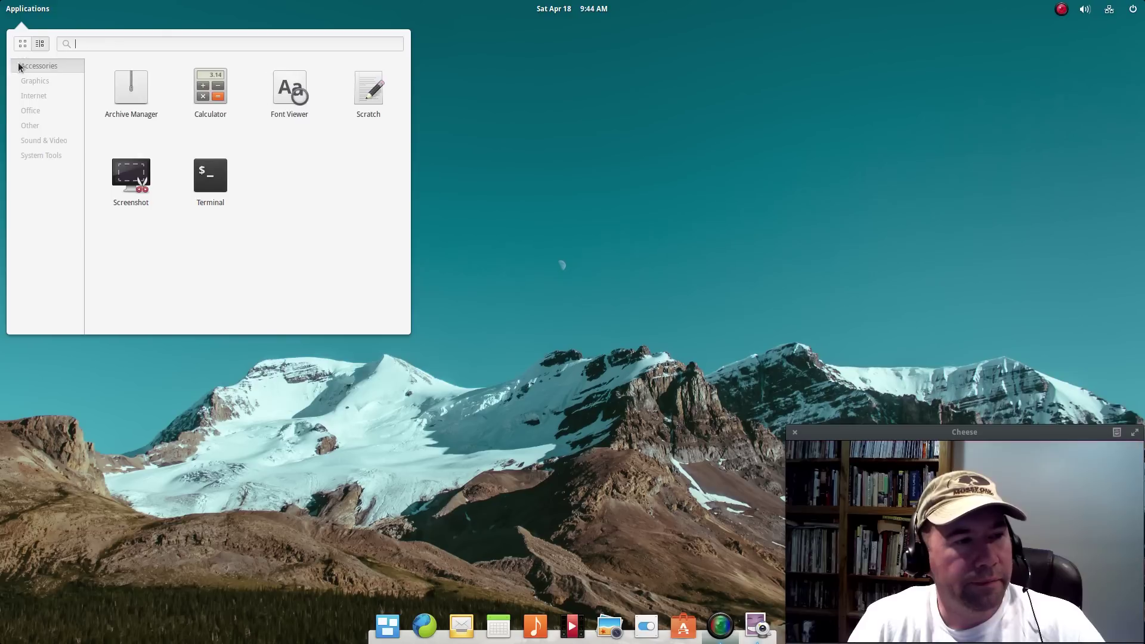
left_click(23, 43)
left_click(459, 185)
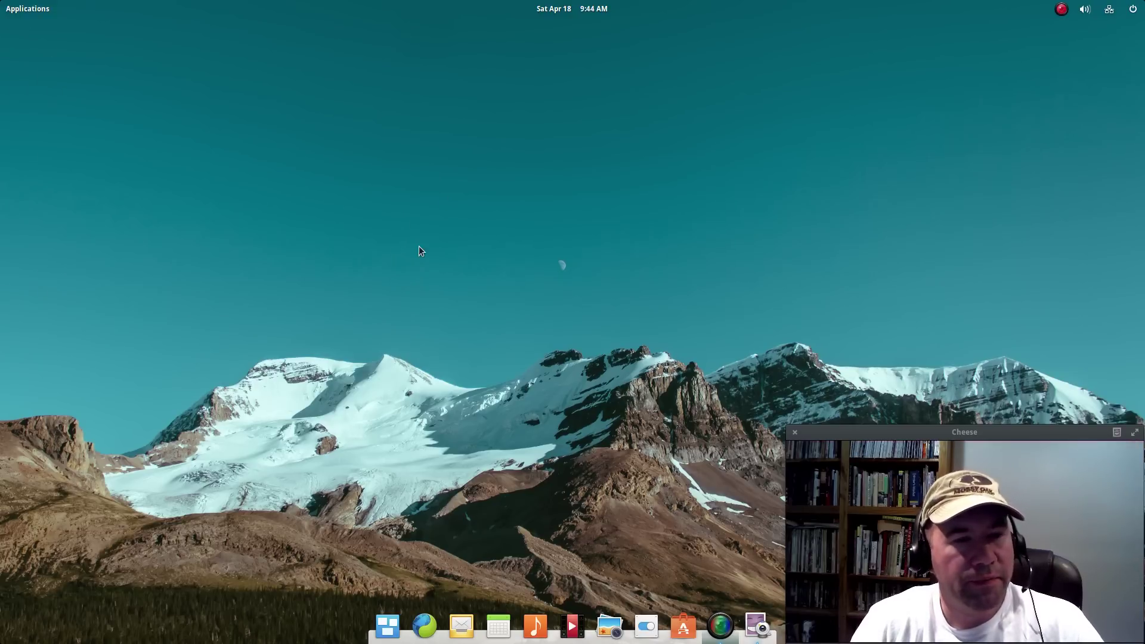
- View the month calendar and time options of the desktop clock, and close them again
left_click(562, 11)
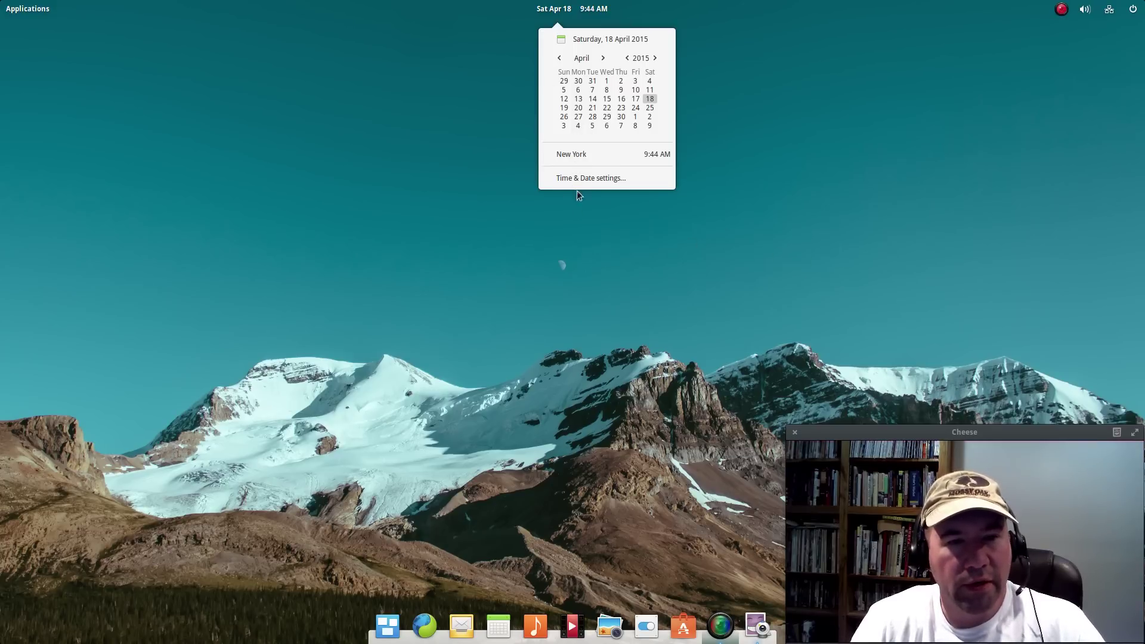
left_click(576, 13)
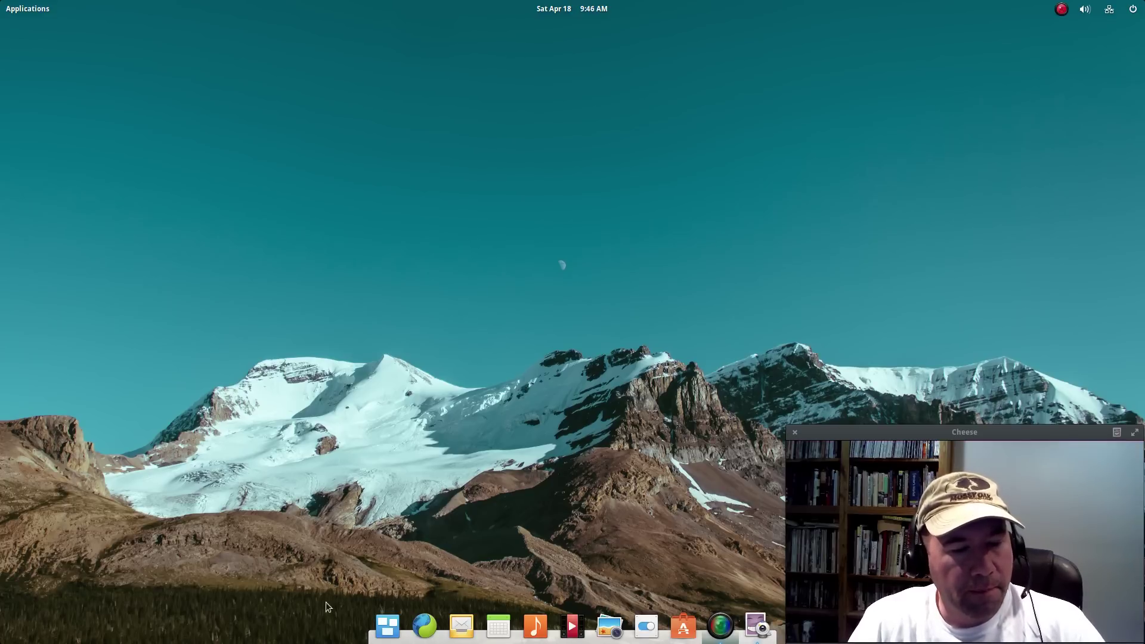
- Launch the Calendar application and move and enlarge its window to fill the free area beside the webcam window
left_click(31, 13)
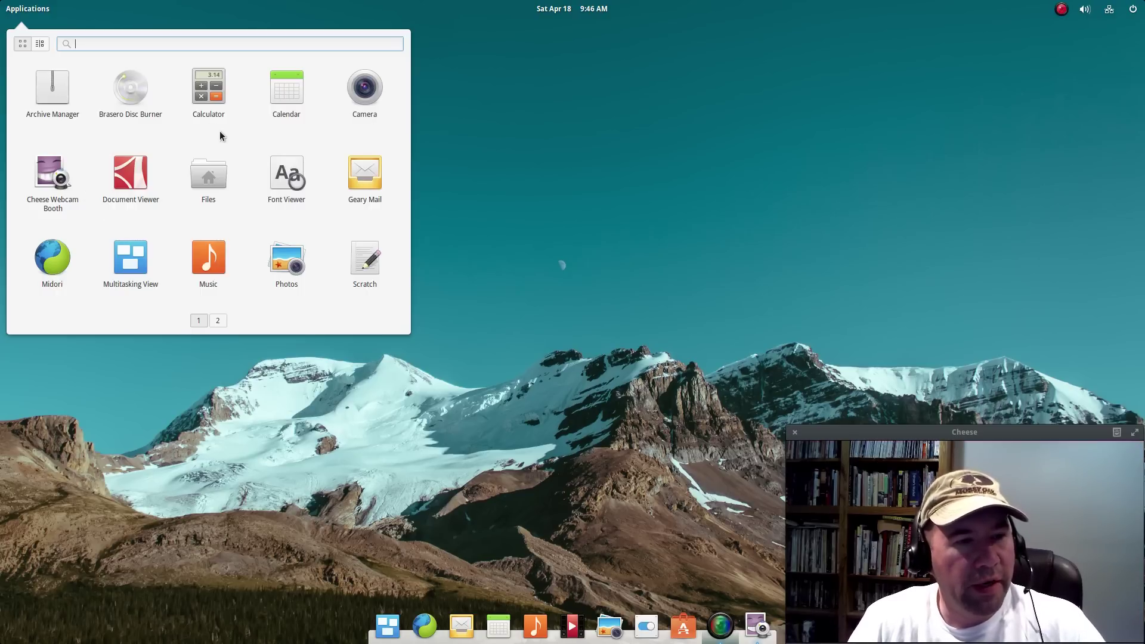
left_click(278, 99)
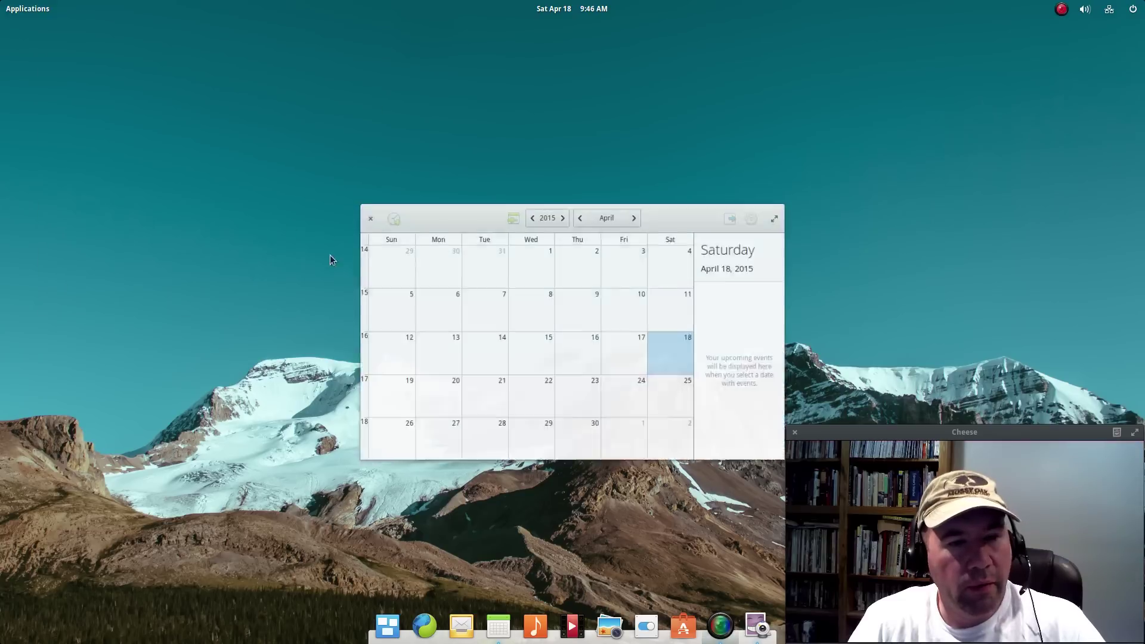
left_click_drag(472, 203, 155, 49)
left_click_drag(478, 303, 755, 465)
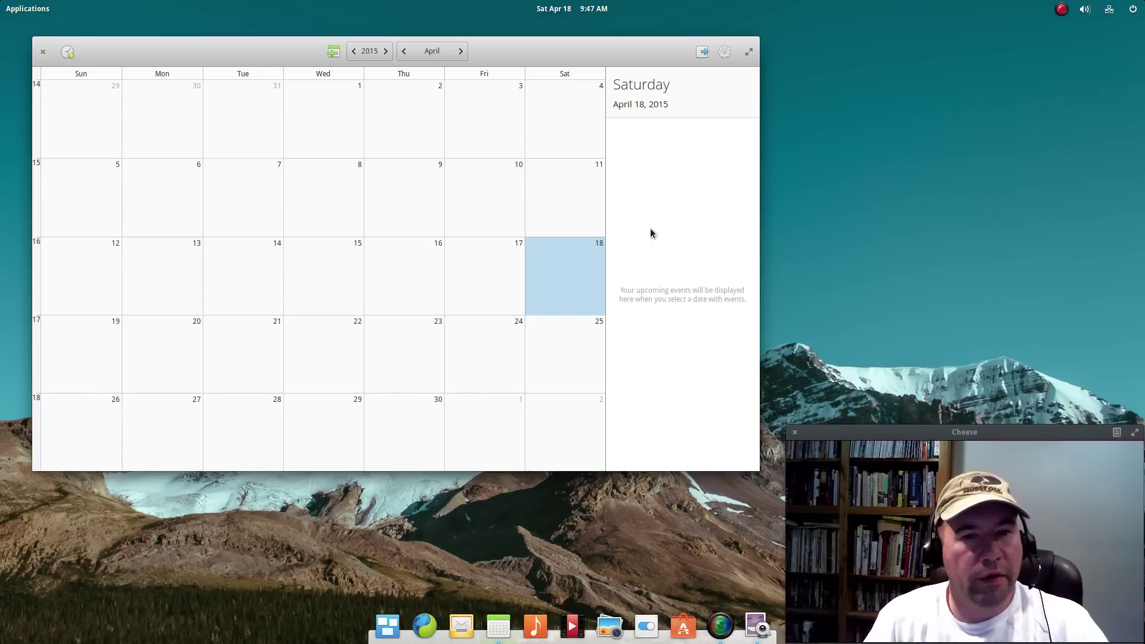
- Examine the new-calendar options for the Google type without creating a calendar, and close the Calendar application
left_click(723, 55)
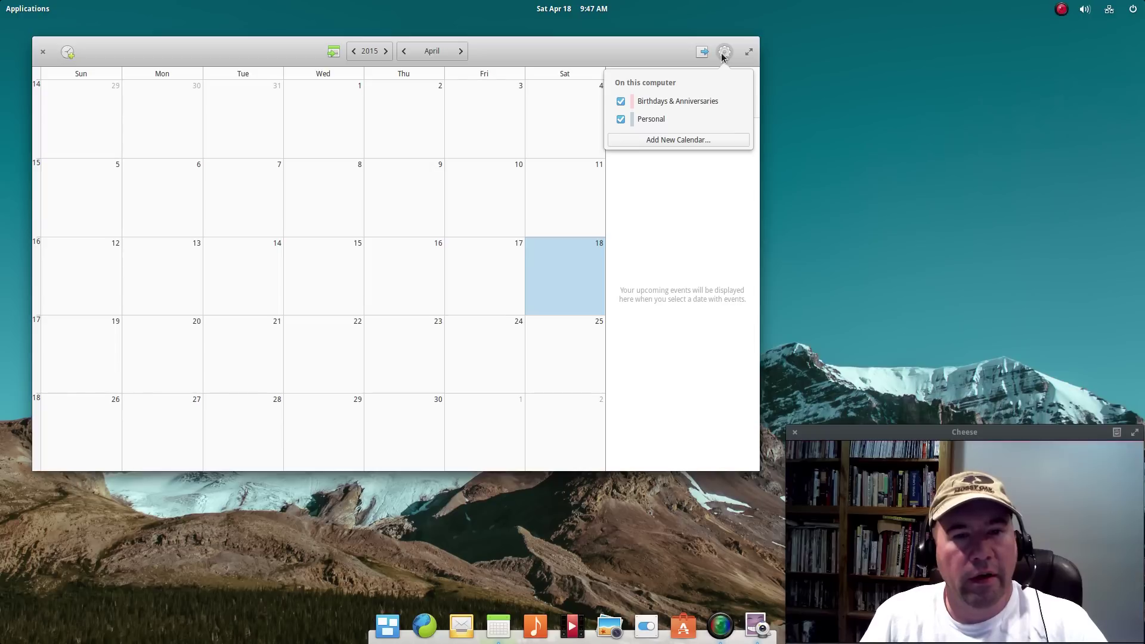
left_click(669, 140)
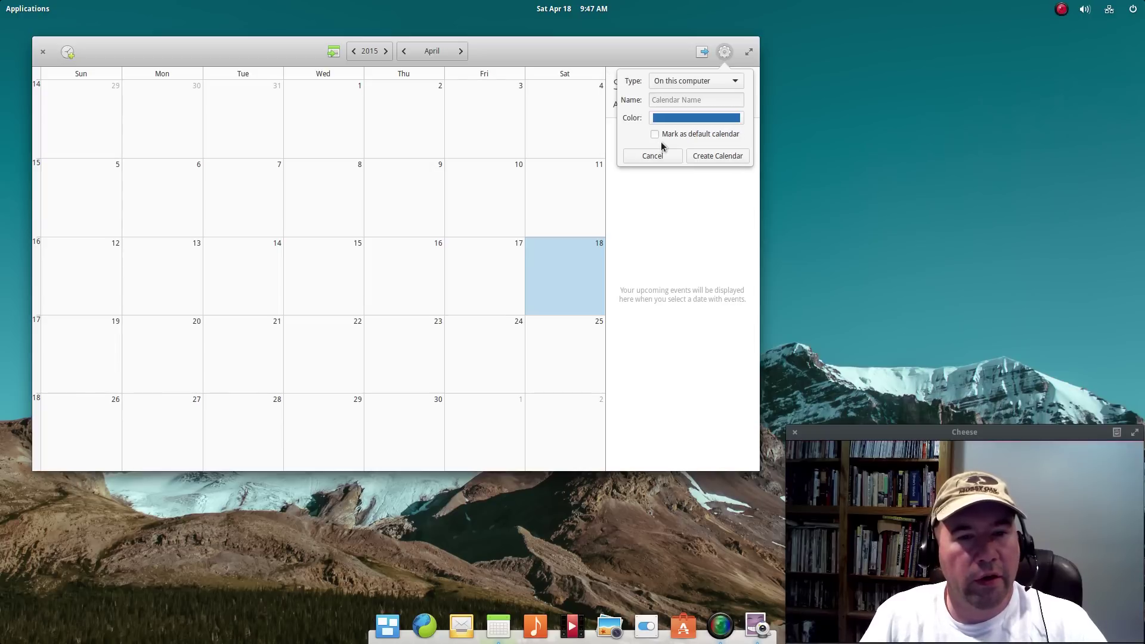
left_click(736, 82)
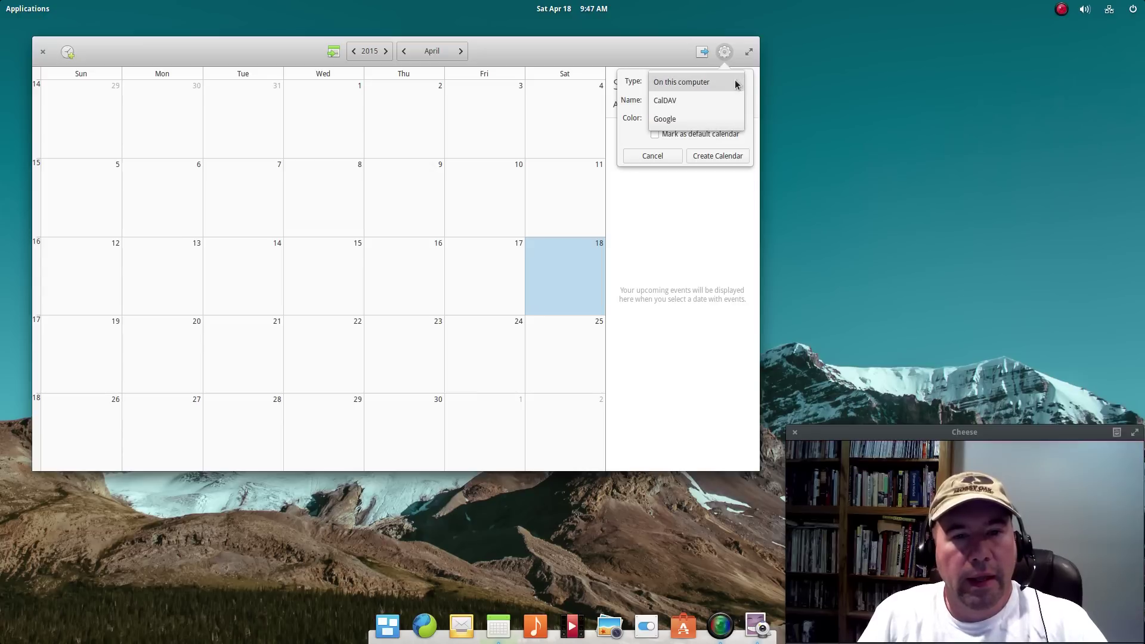
left_click(685, 121)
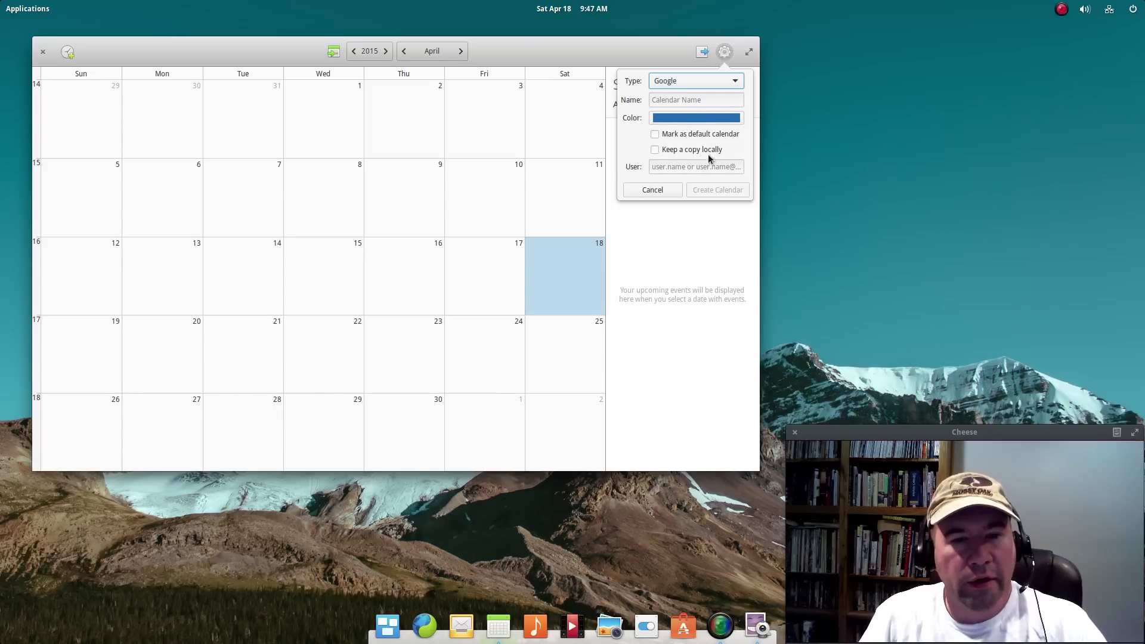
left_click(631, 192)
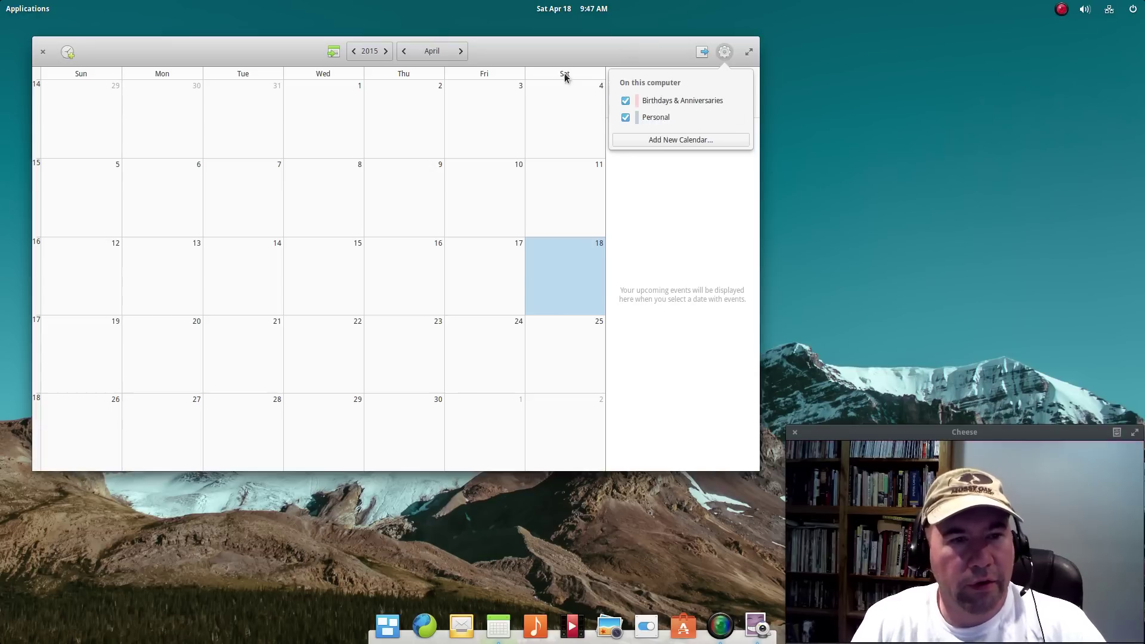
left_click(725, 51)
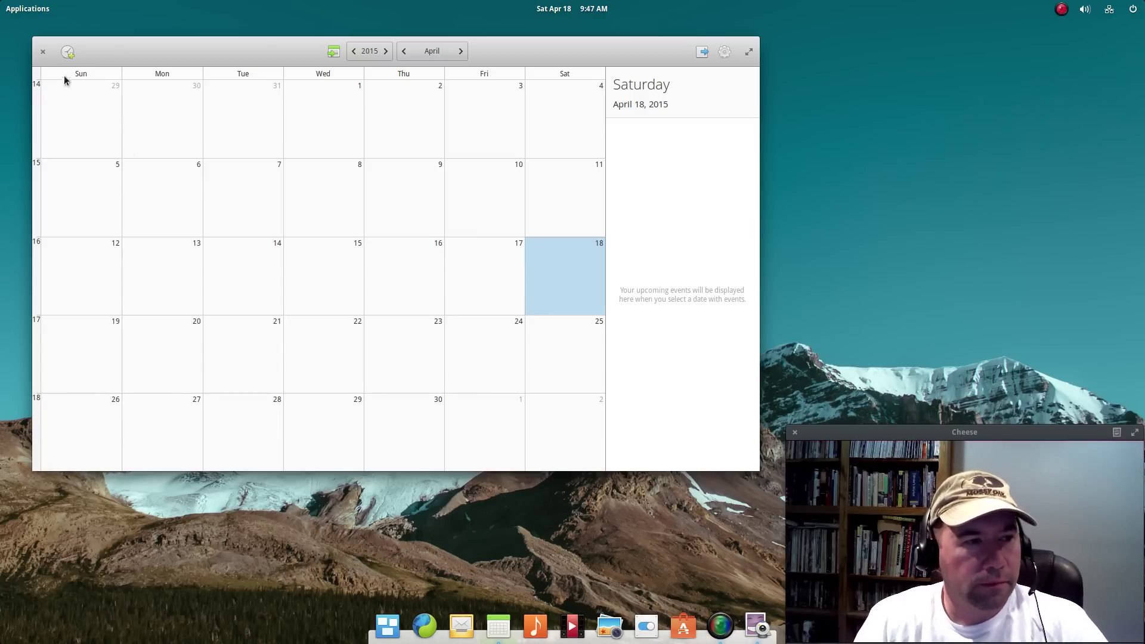
left_click(43, 54)
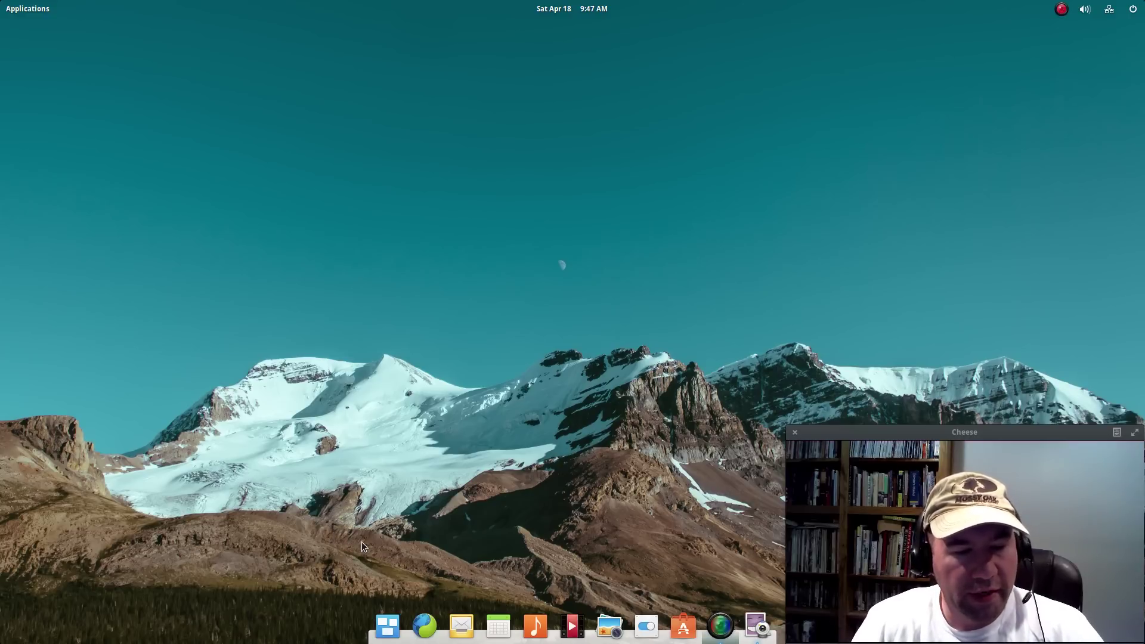
- Launch the Camera application, move its window around the desktop to look at it, and close it
left_click(26, 10)
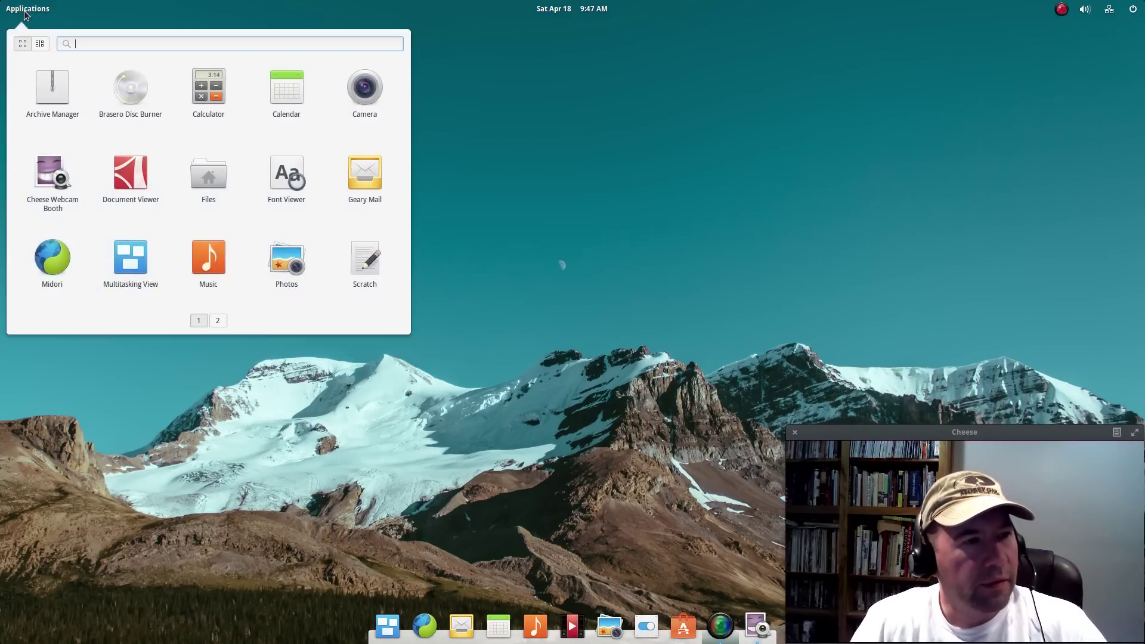
left_click(364, 88)
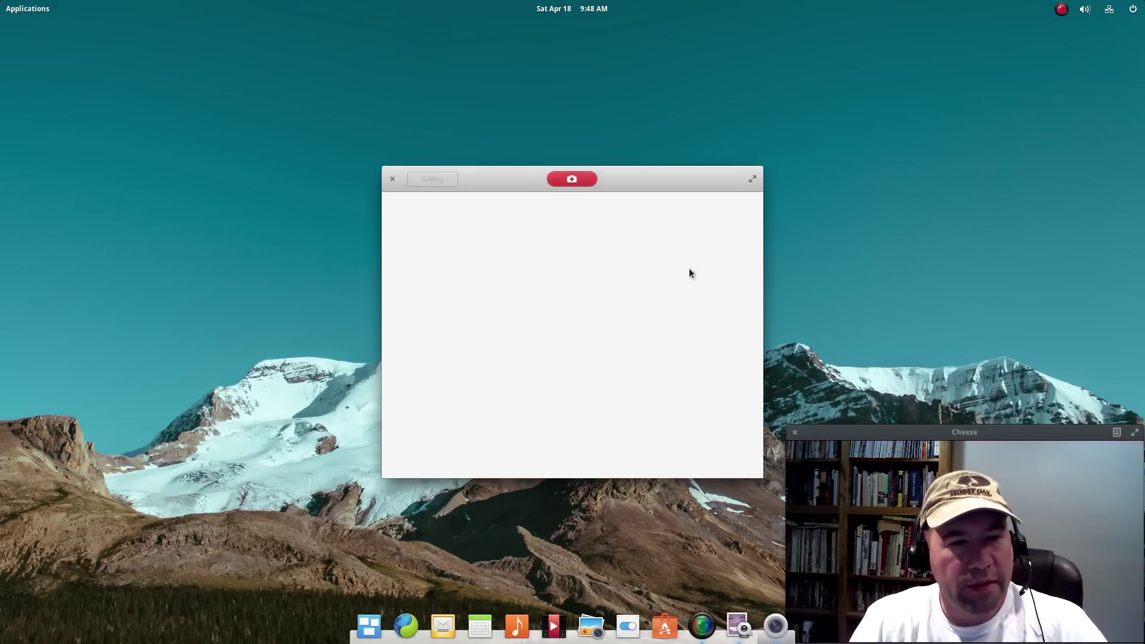
left_click_drag(626, 179, 308, 87)
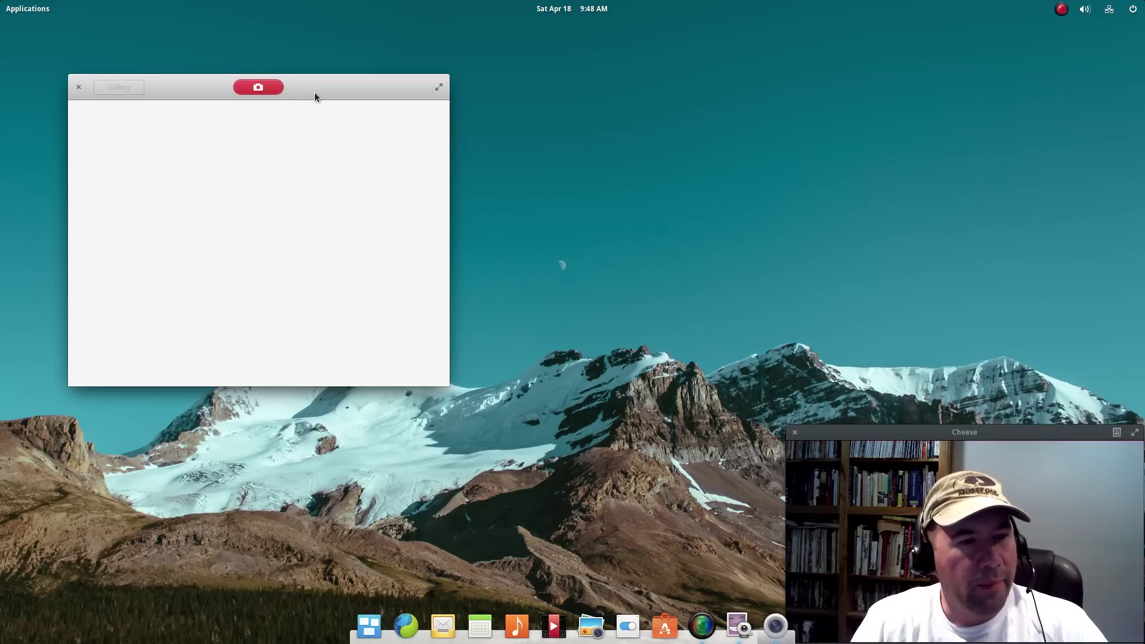
left_click_drag(317, 94, 411, 160)
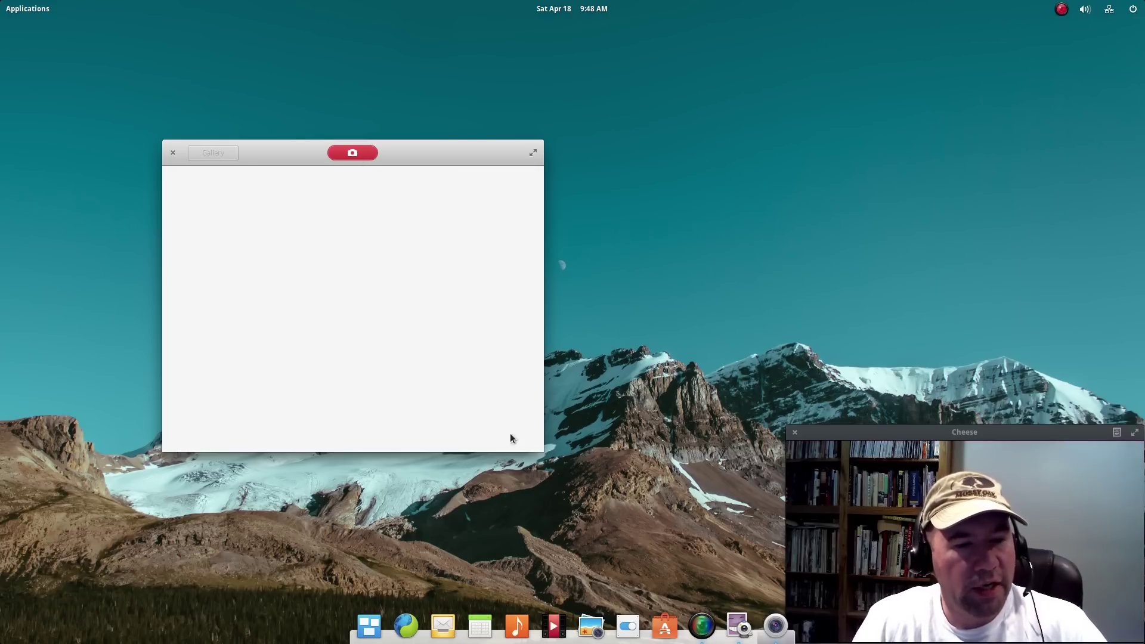
left_click(173, 154)
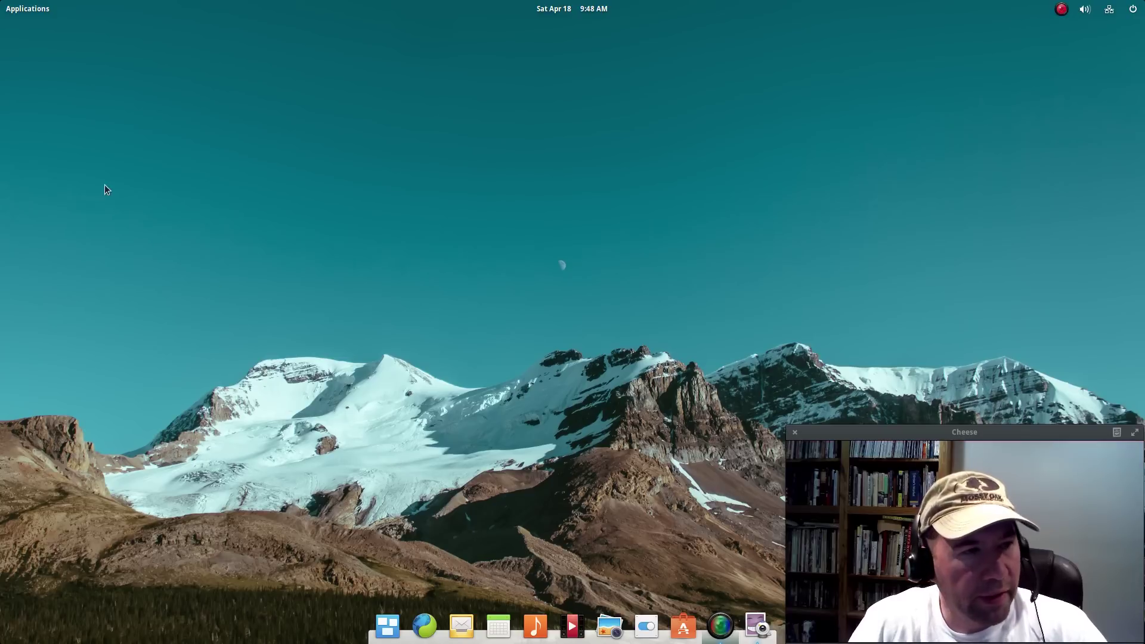
- Open the Home folder in the Files application and move its window clear of the webcam window
left_click(20, 10)
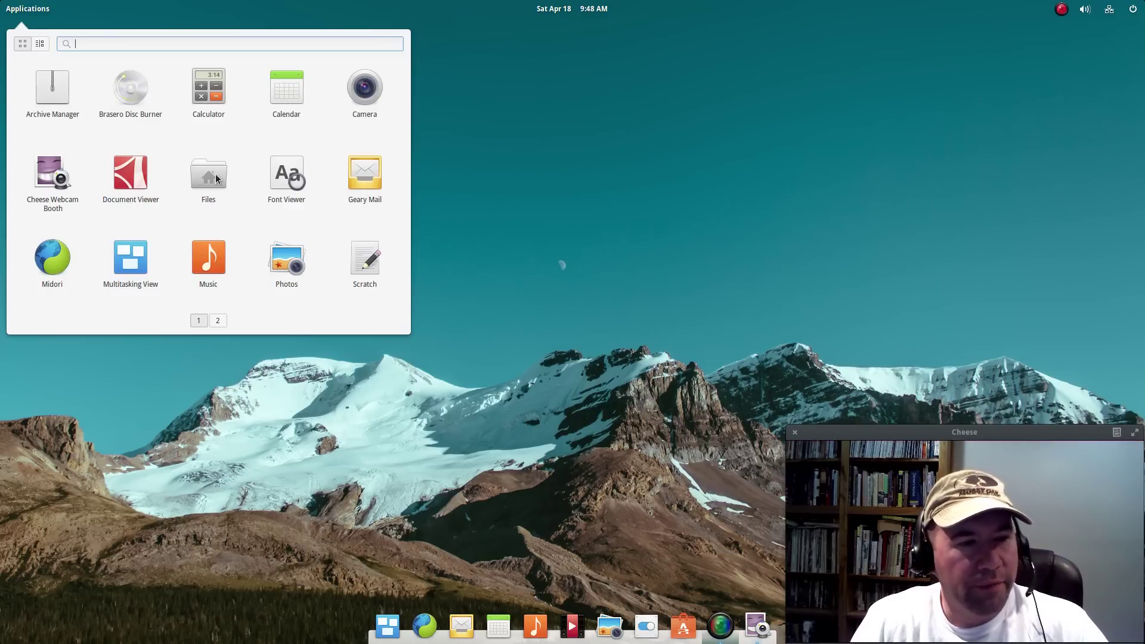
key("Escape")
key("super+e")
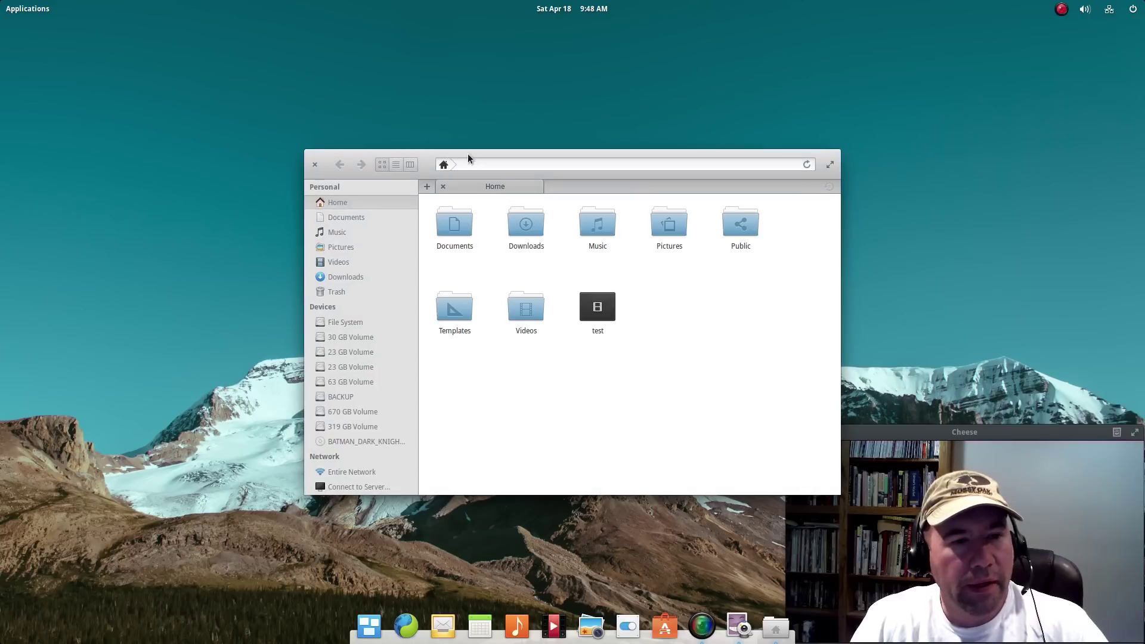
left_click_drag(467, 156, 213, 45)
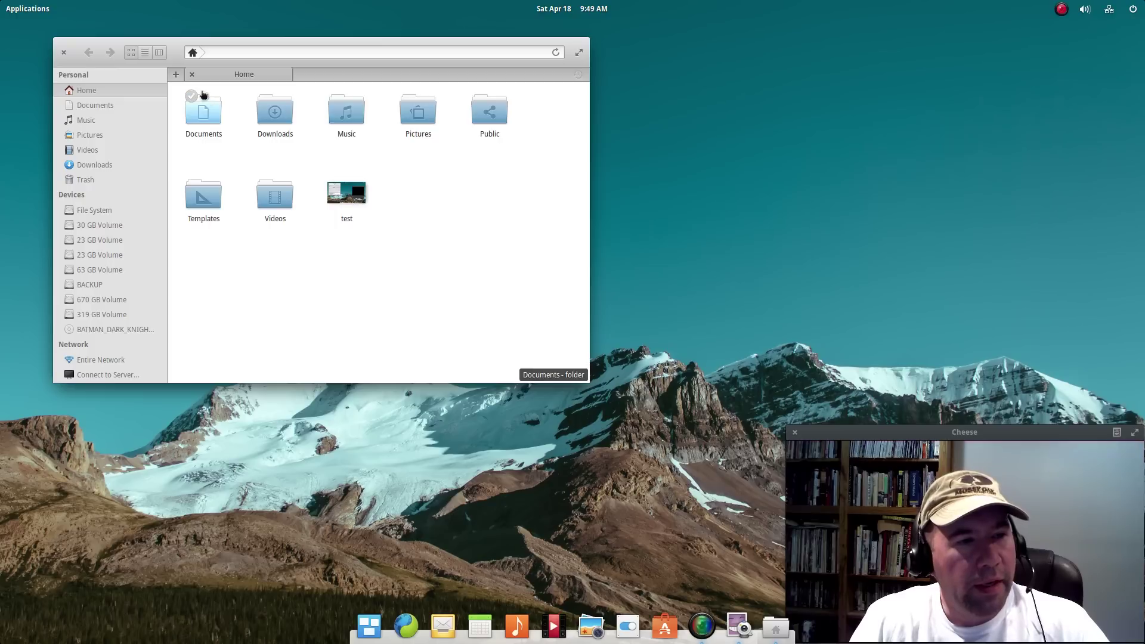
- Open and close a second Home tab, and inspect the actions offered for the Videos folder, including the Open in choices
left_click(175, 74)
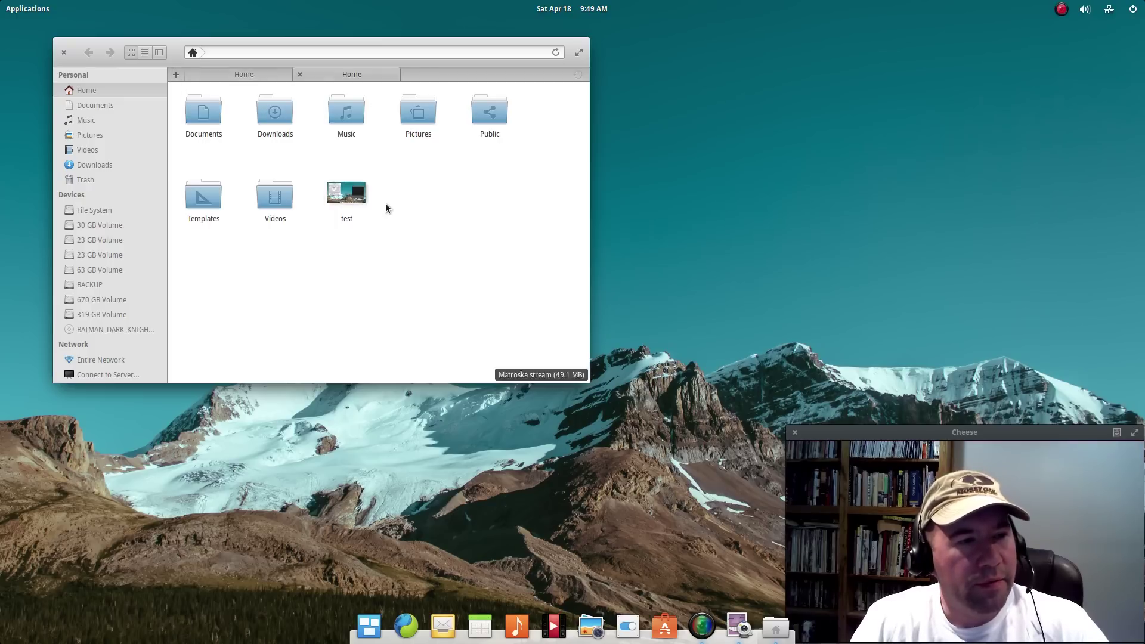
left_click(300, 75)
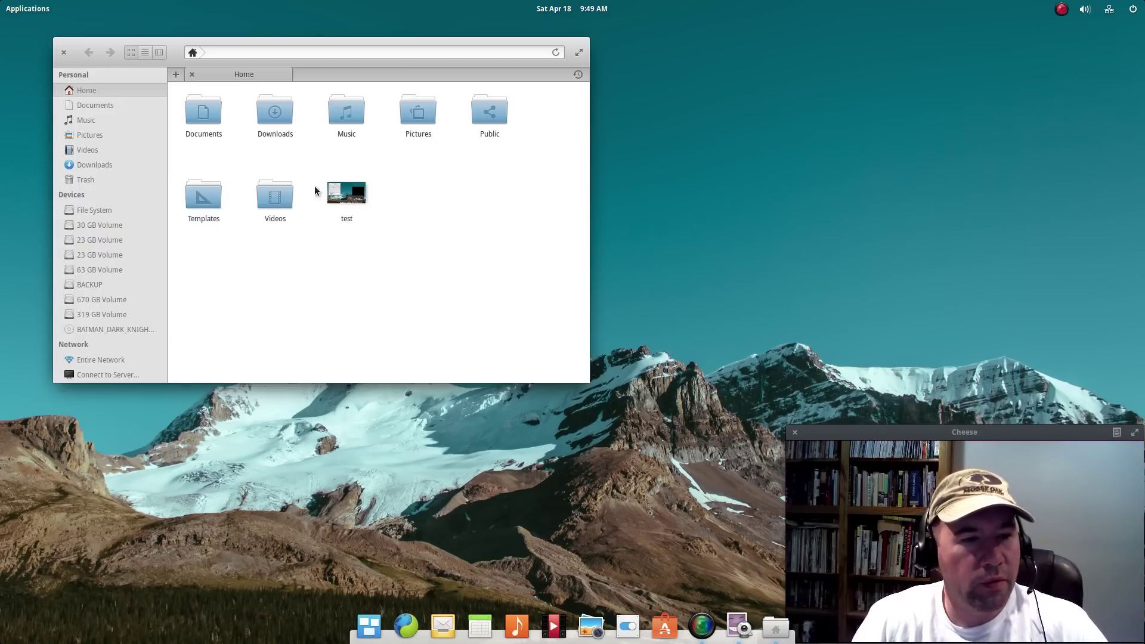
right_click(280, 196)
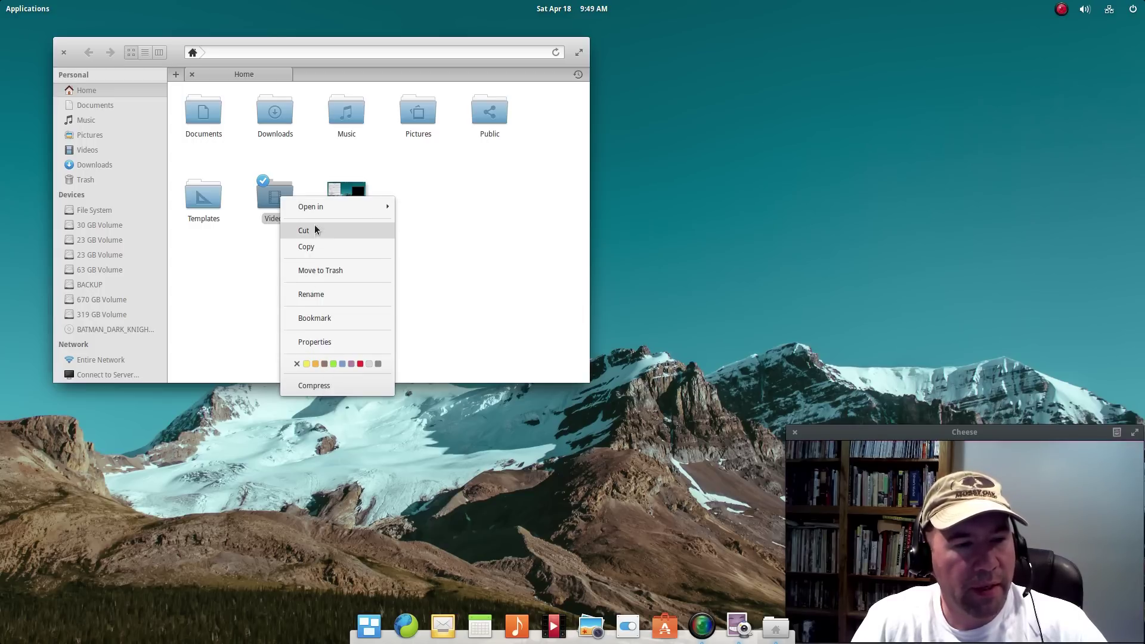
mouse_move(311, 207)
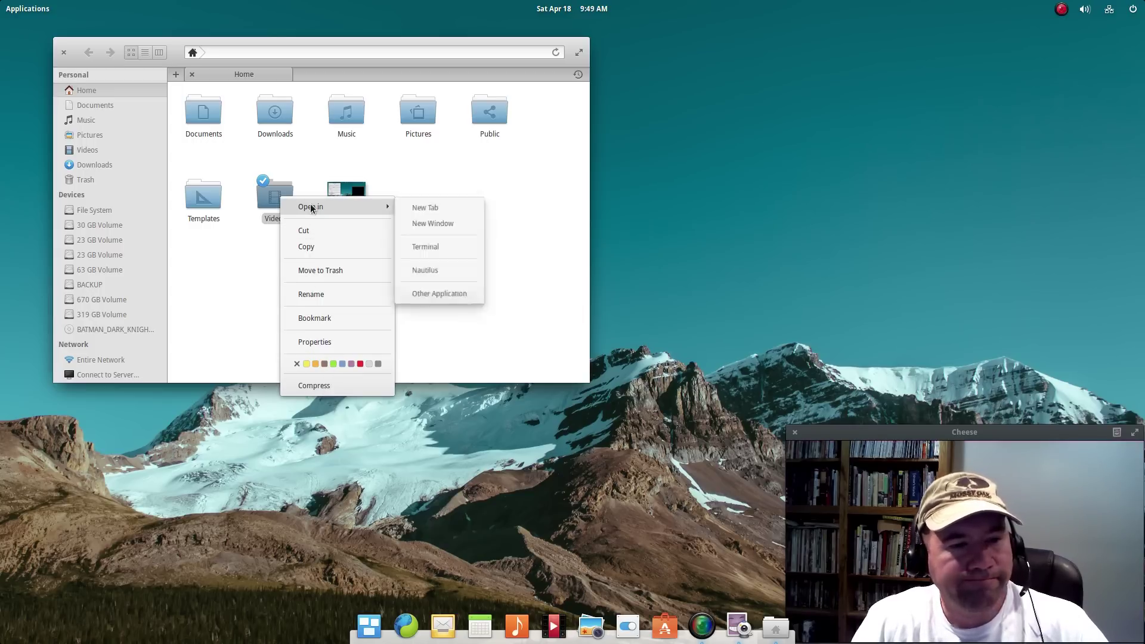
left_click(261, 253)
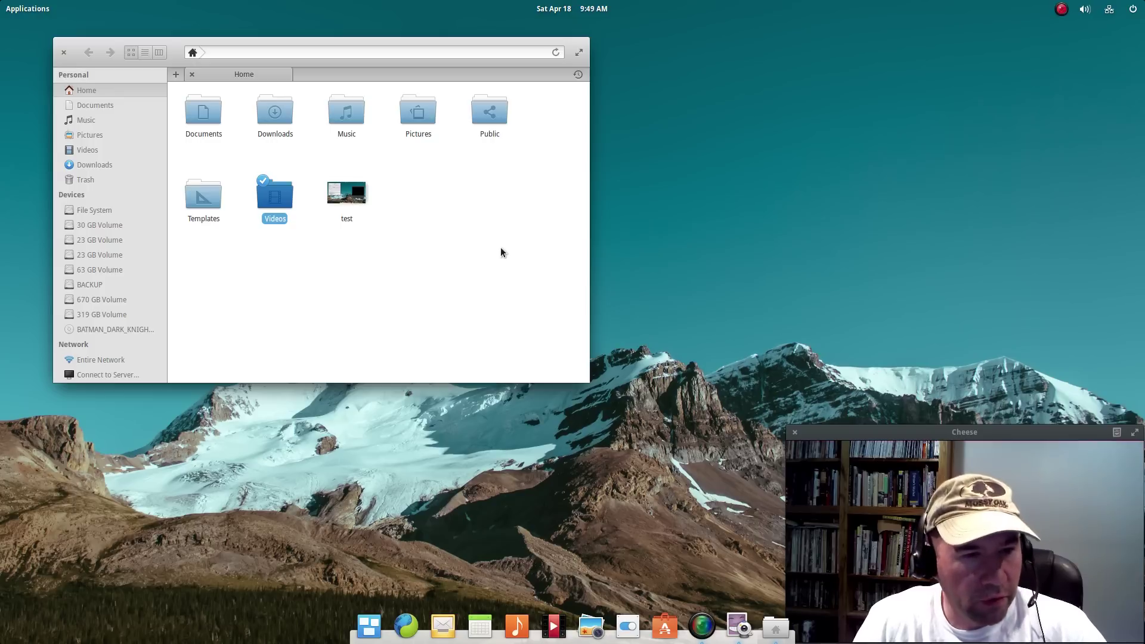
- Close the Files window, and launch the Midori browser with its window moved clear of the webcam window
left_click(63, 55)
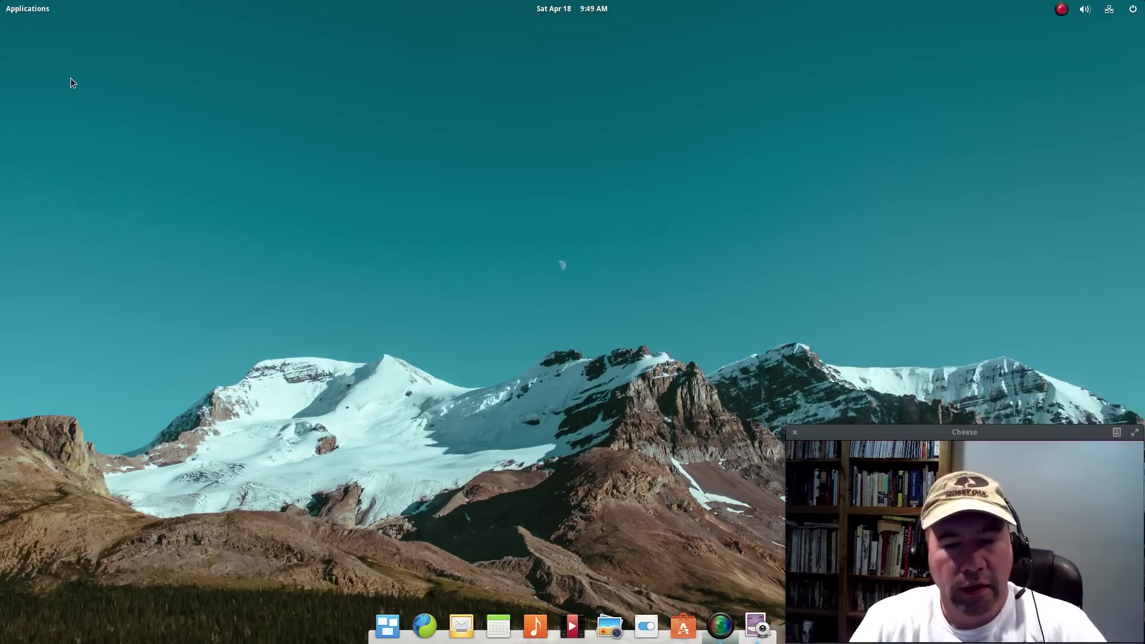
left_click(26, 15)
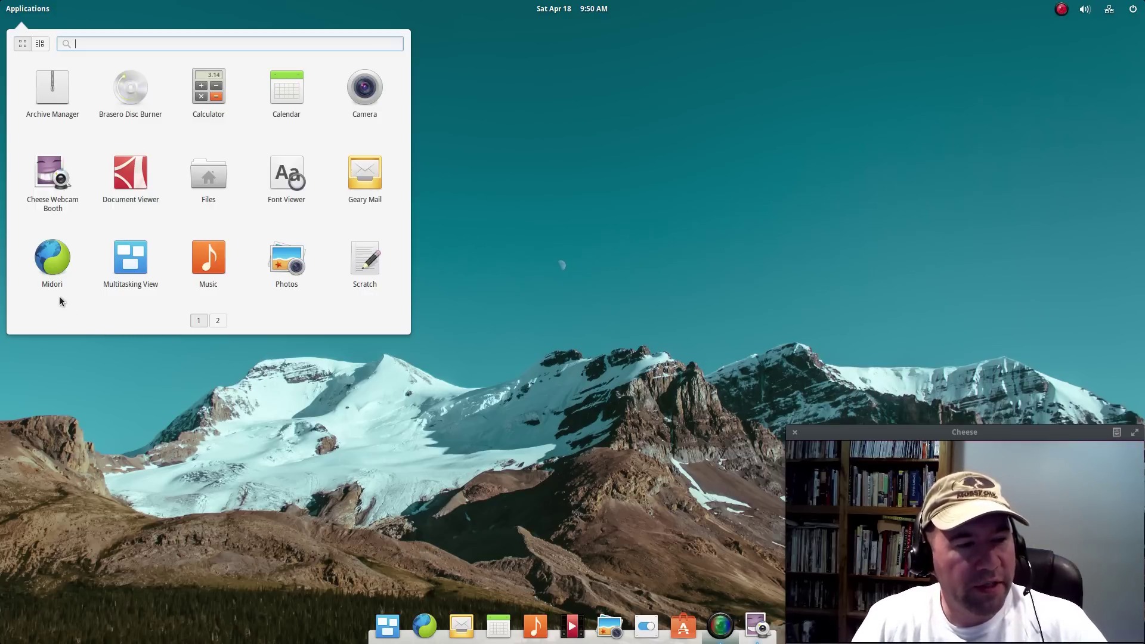
left_click(52, 262)
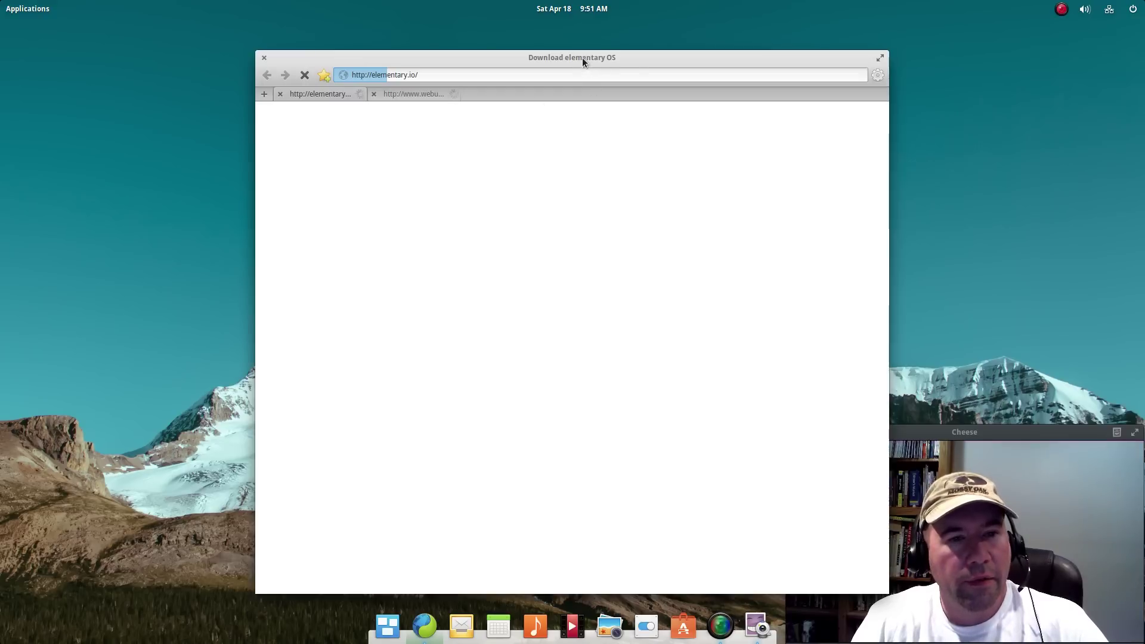
left_click_drag(582, 57, 342, 34)
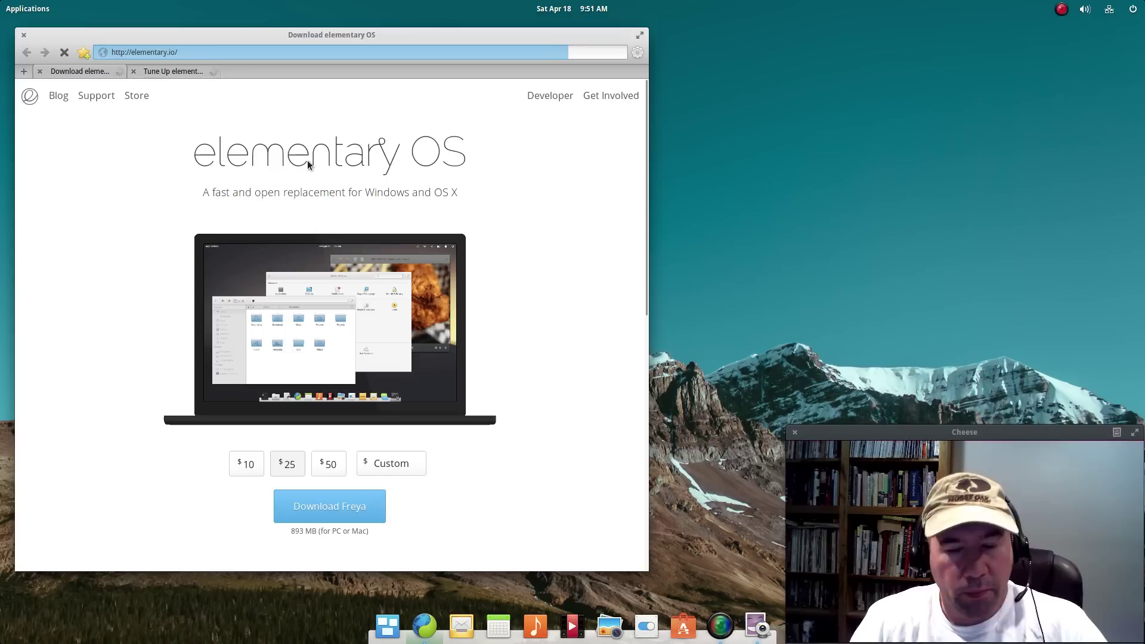
- Open Midori's preferences and examine the Startup, Behavior, Browsing, Network and Privacy settings
left_click(637, 53)
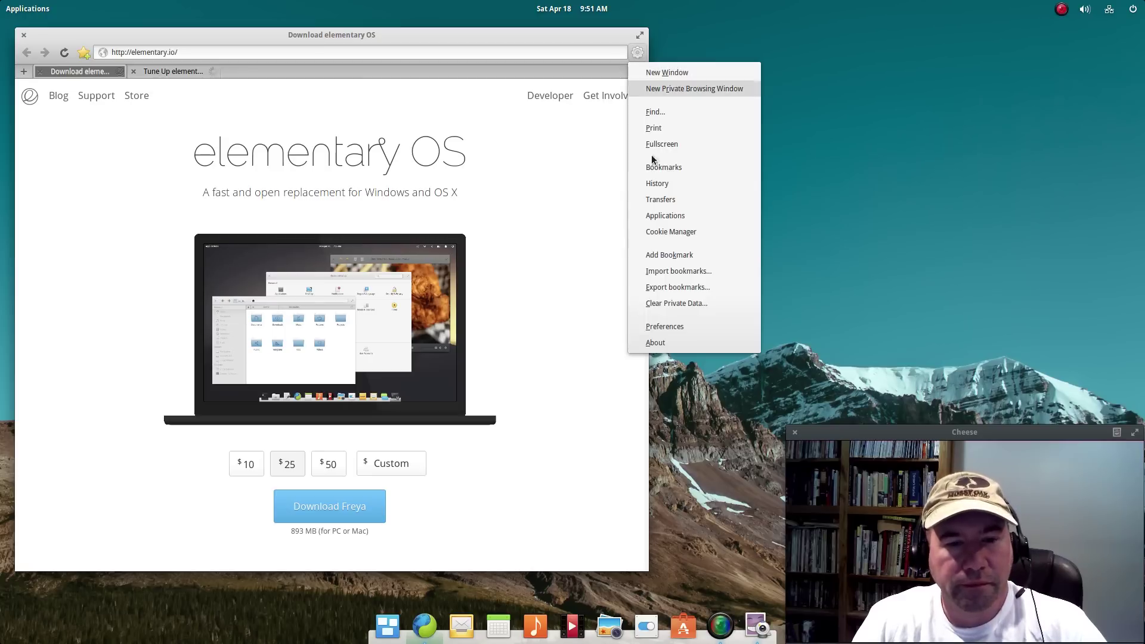
left_click(660, 327)
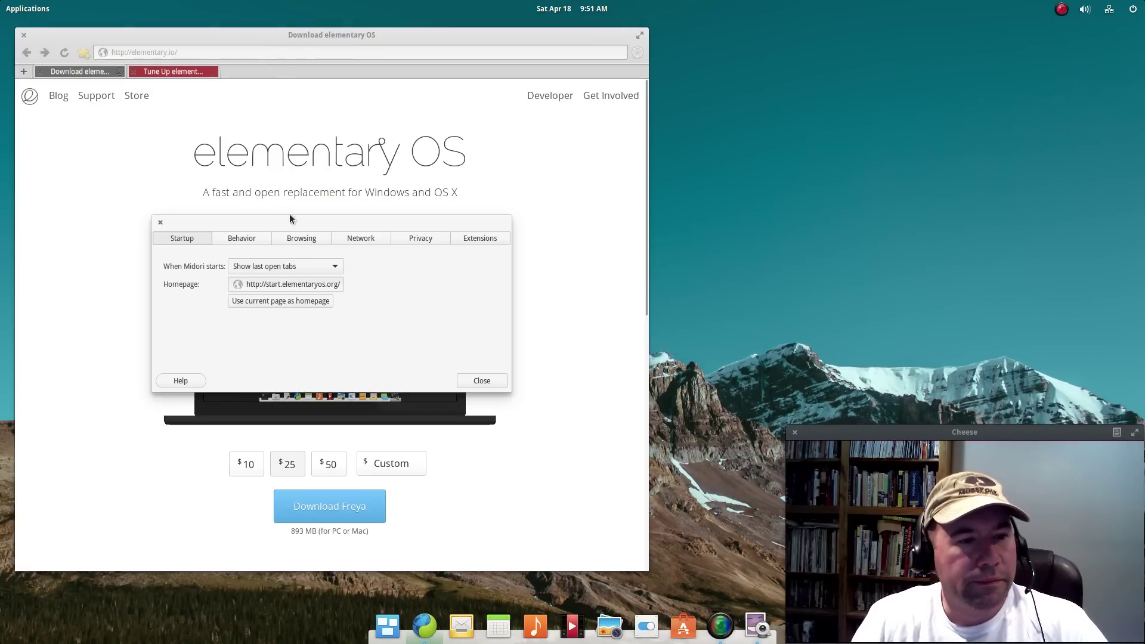
left_click(228, 238)
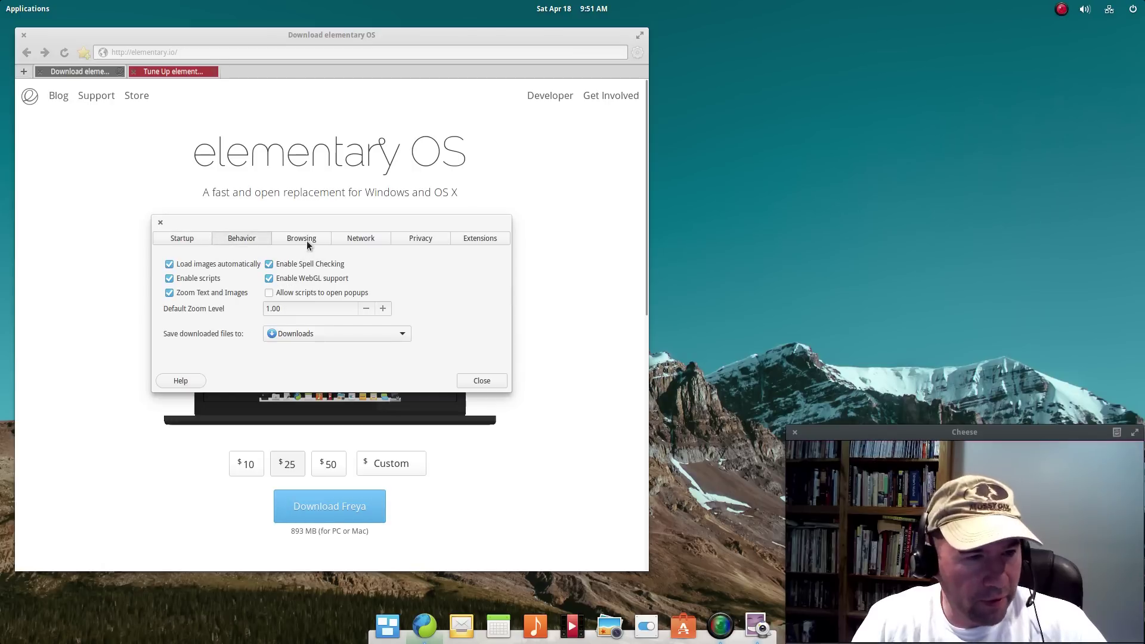
left_click(307, 241)
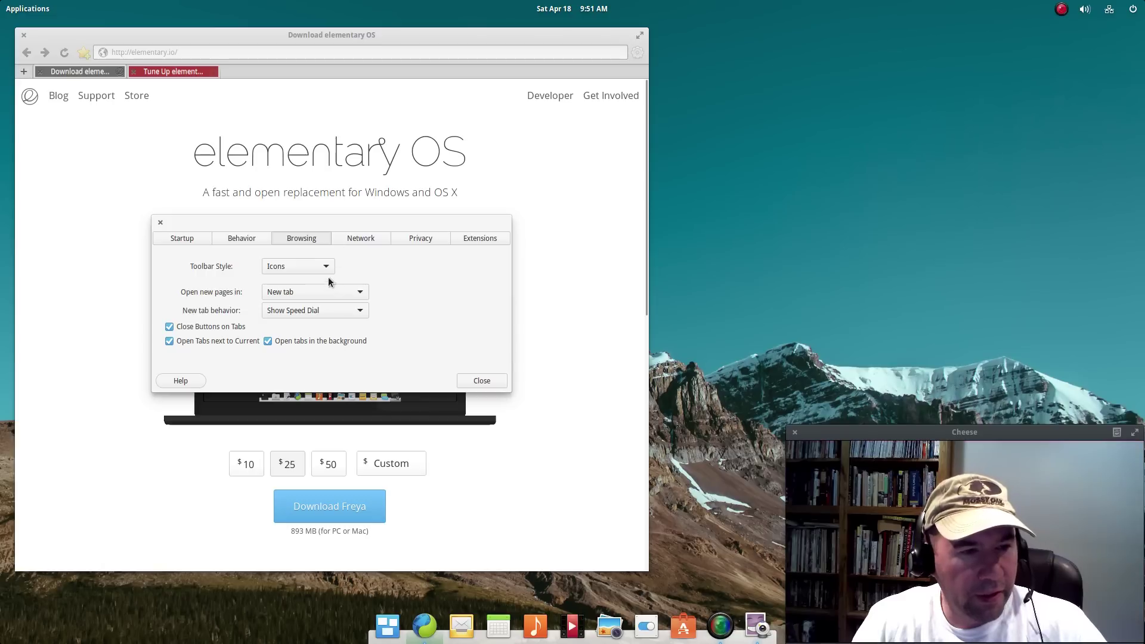
left_click(359, 237)
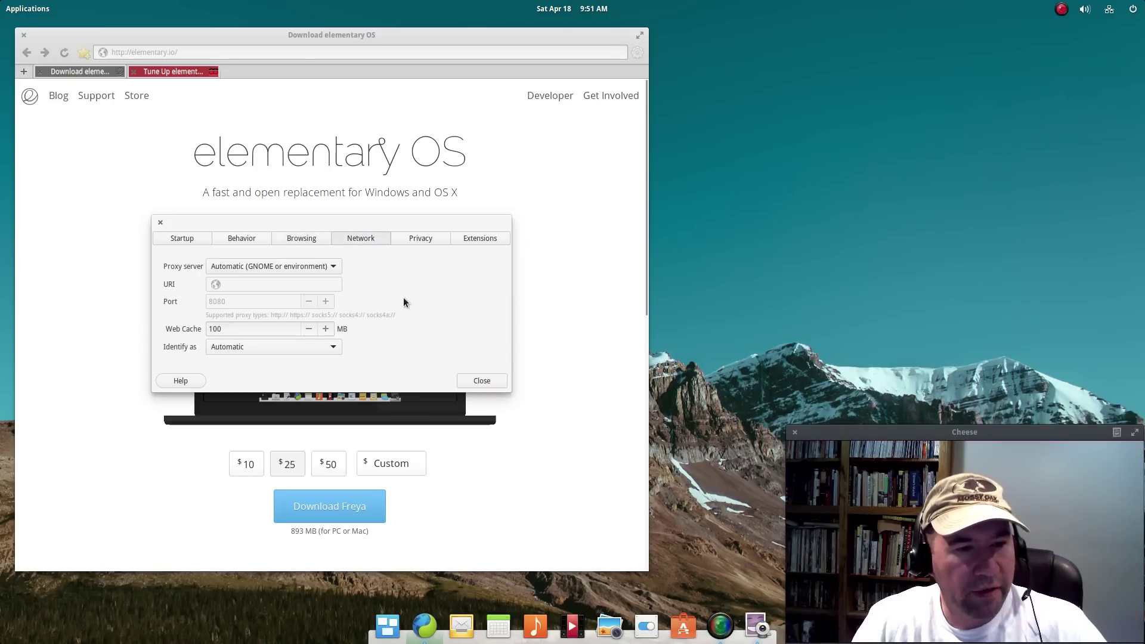
left_click(420, 239)
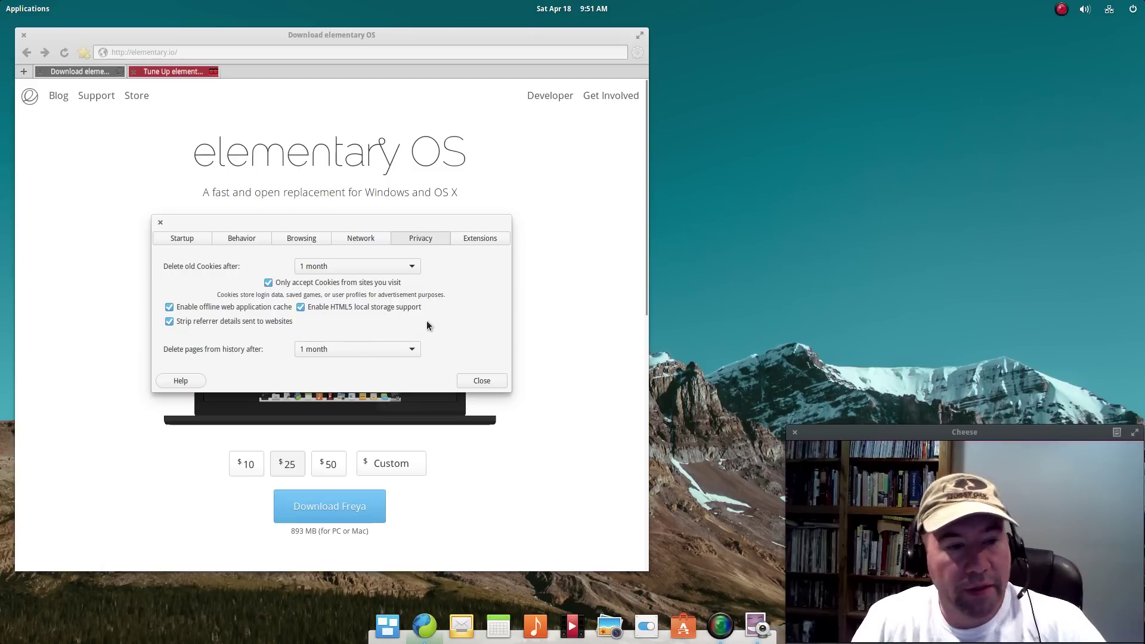
- Look through the list of available Midori extensions from start to end and back, and close the preferences
left_click(470, 239)
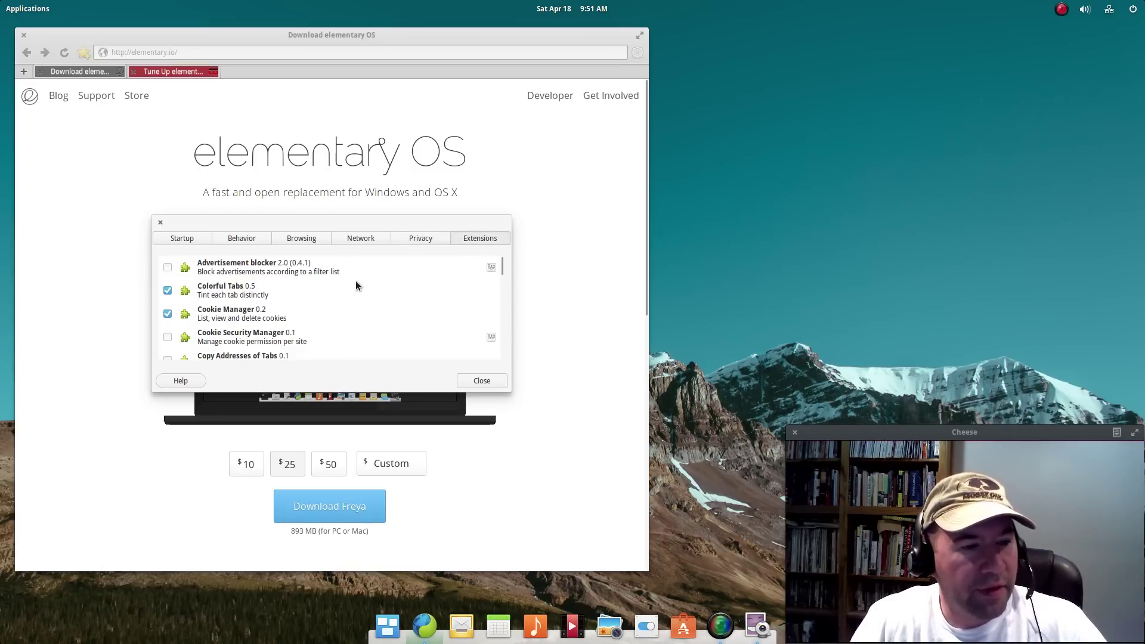
scroll(357, 286, "down", 8)
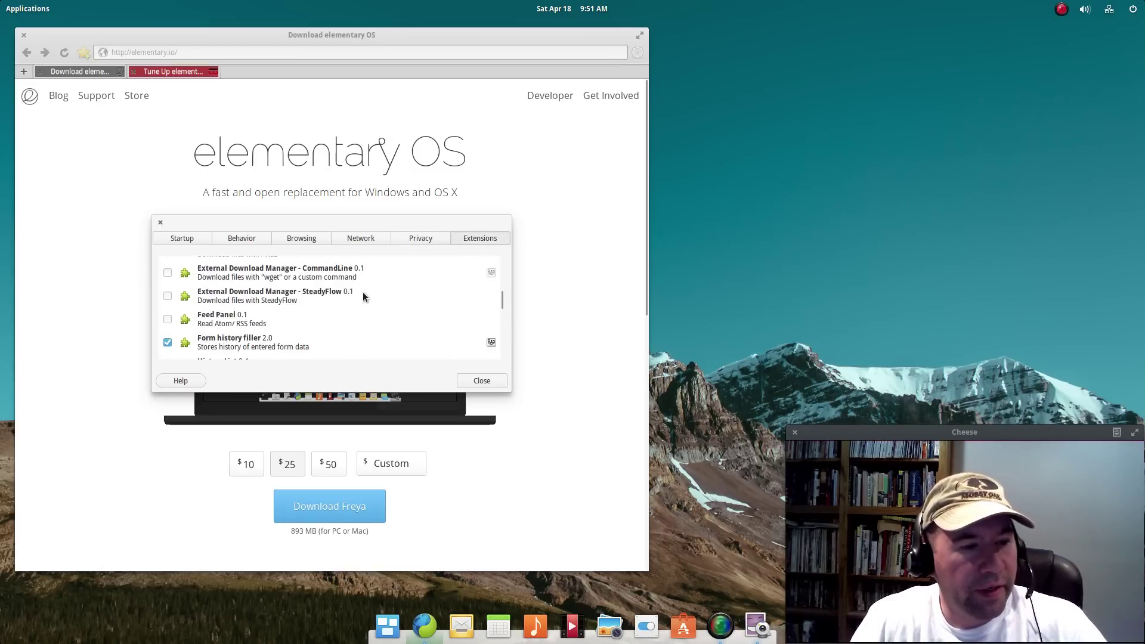
scroll(364, 297, "down", 8)
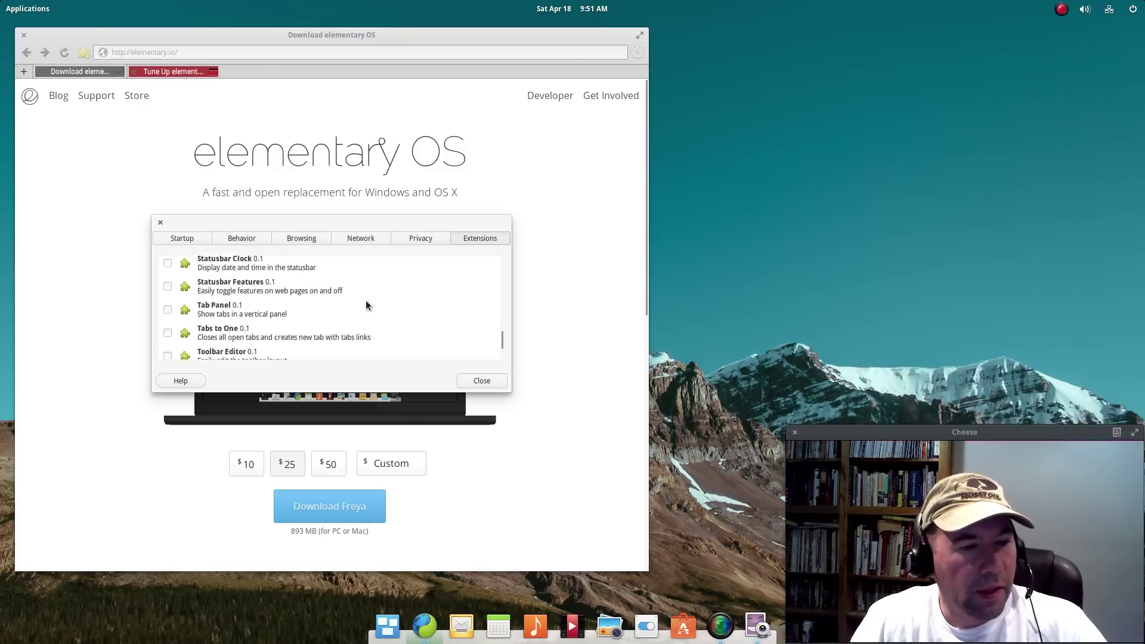
scroll(367, 304, "up", 8)
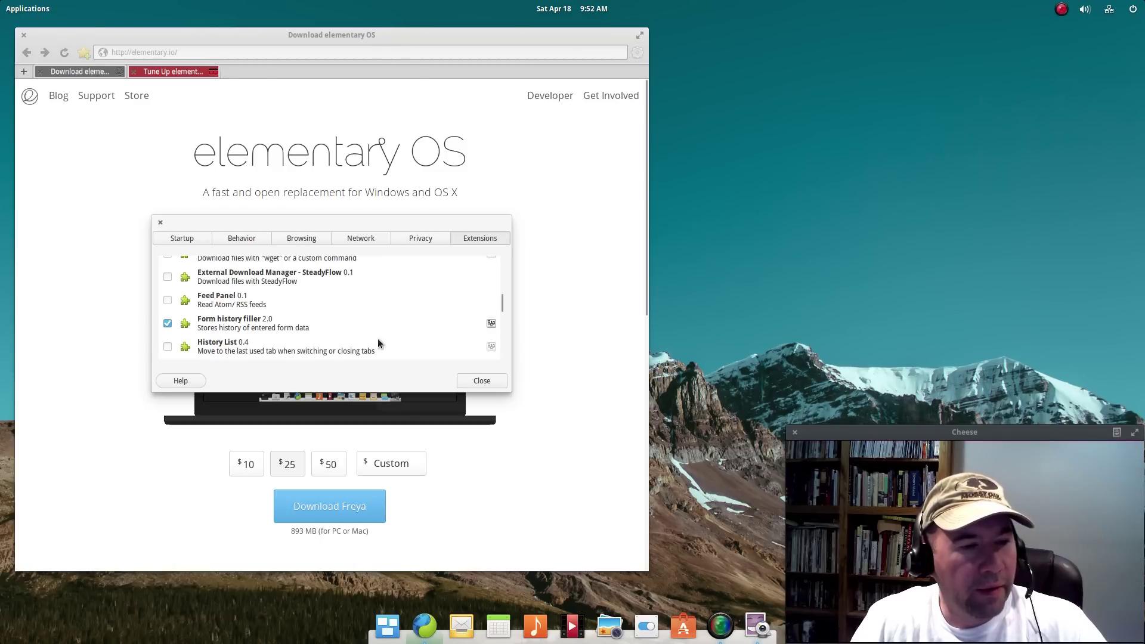
scroll(378, 328, "up", 8)
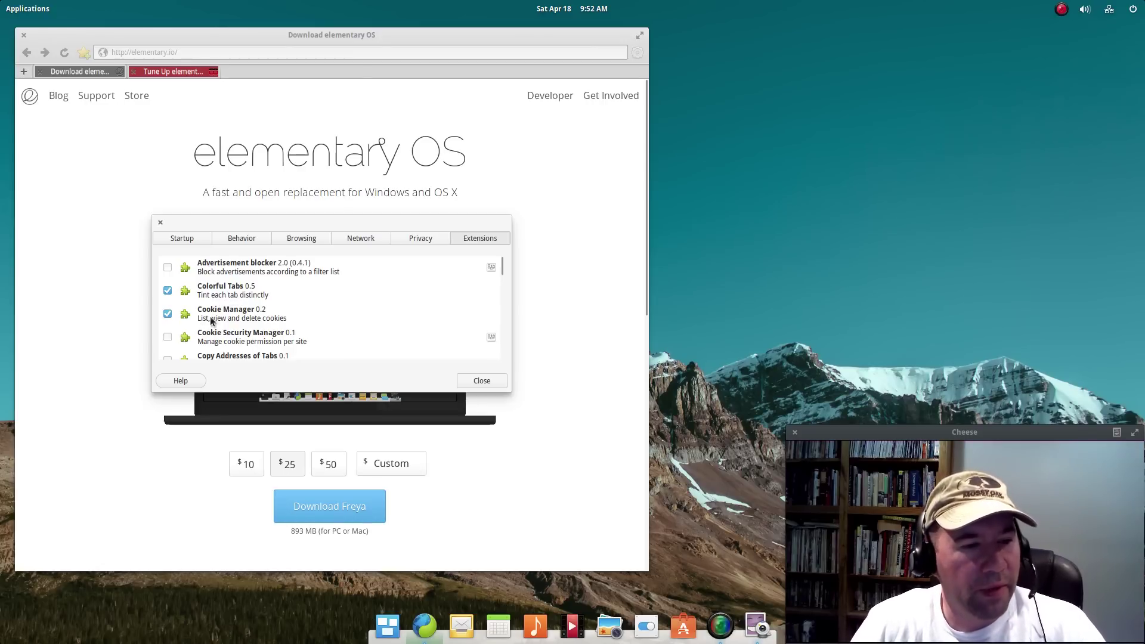
left_click(160, 223)
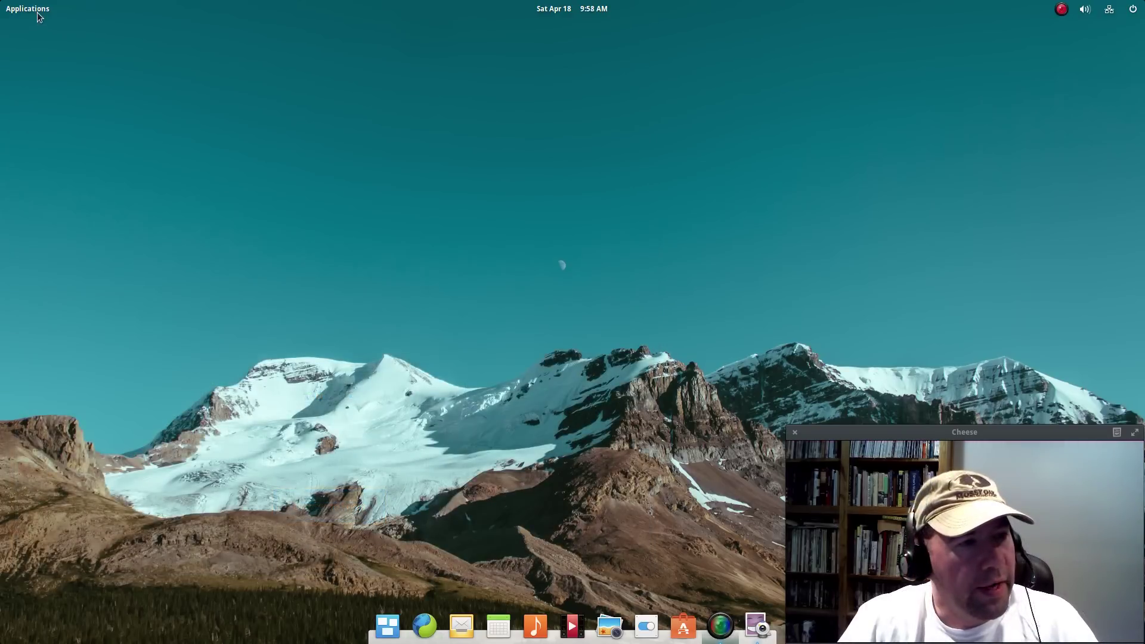
- Launch the Music application, move its window around the desktop to look at its empty library, and close it
left_click(39, 11)
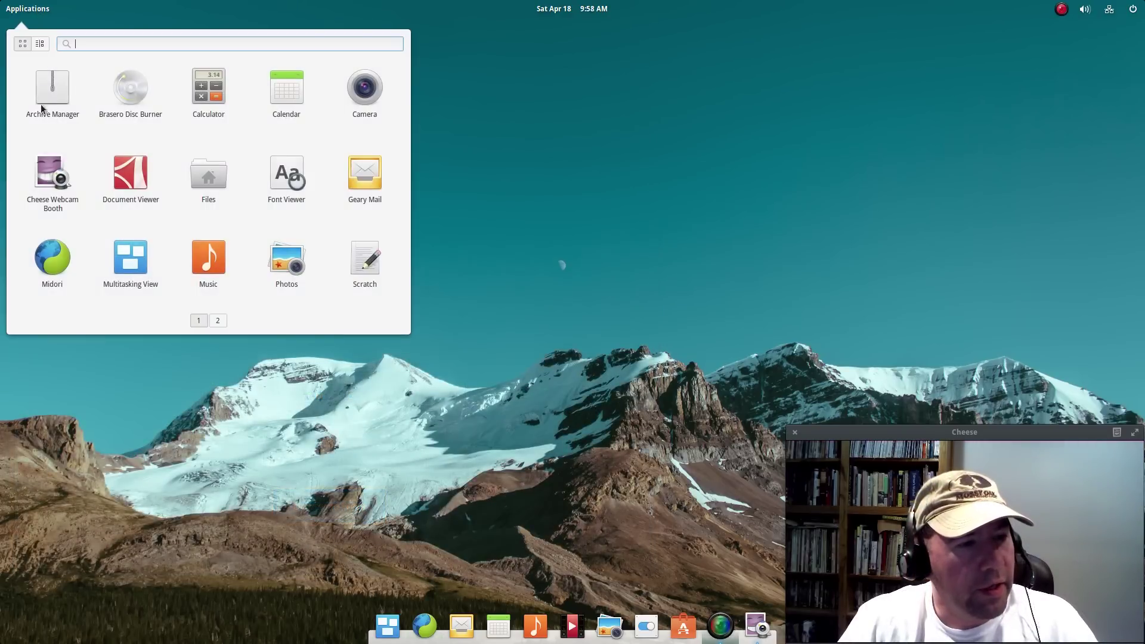
left_click(197, 249)
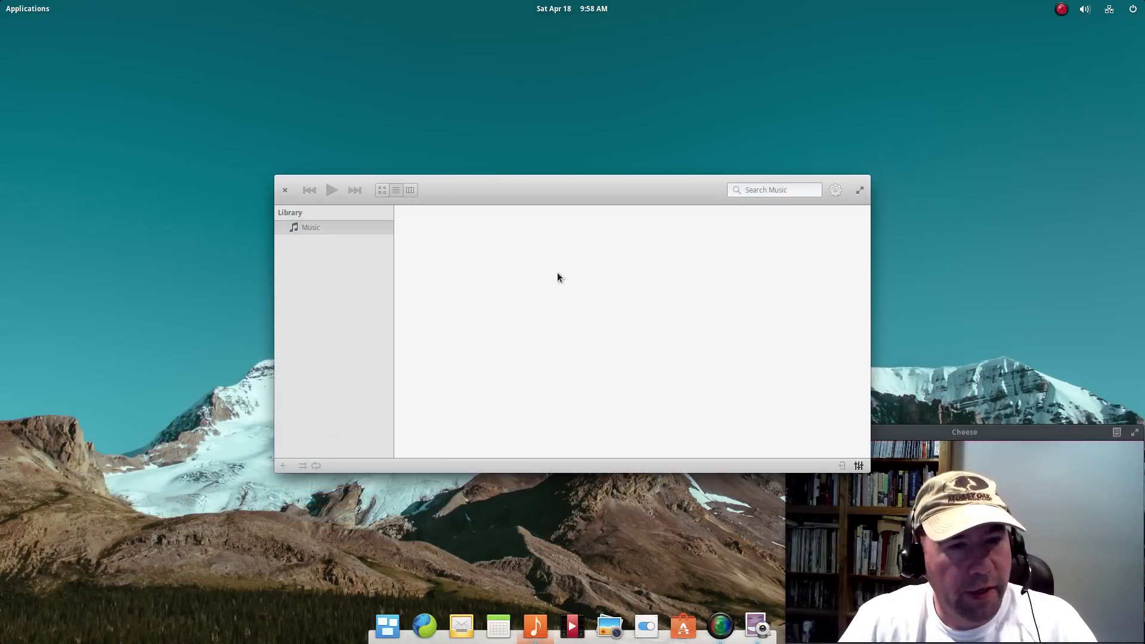
left_click_drag(551, 192, 329, 57)
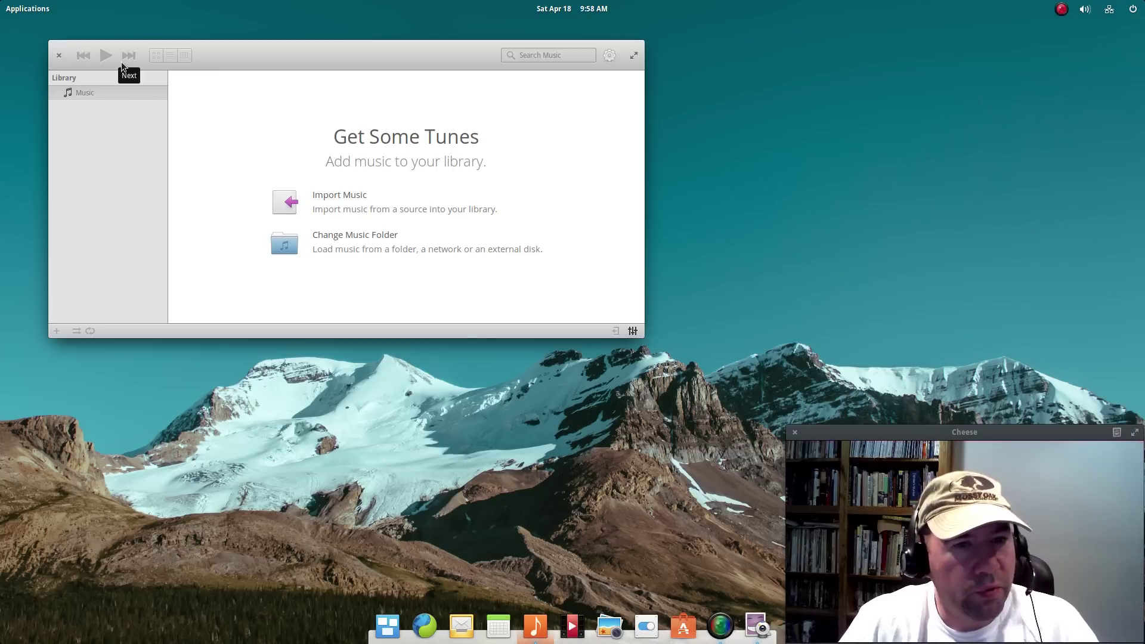
left_click_drag(413, 56, 446, 80)
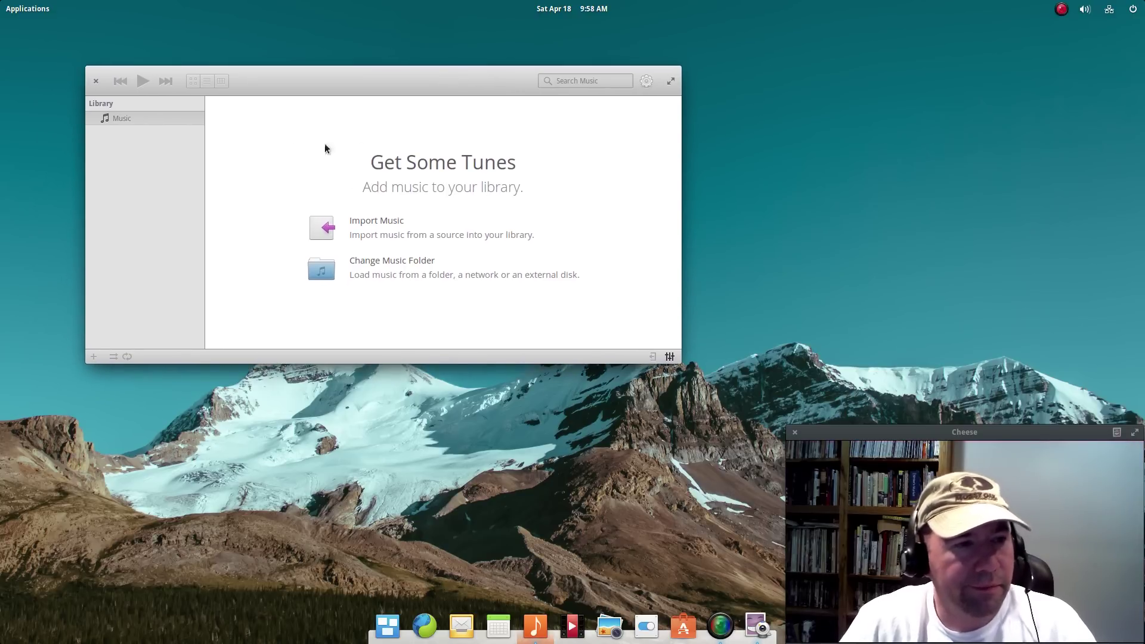
left_click(95, 81)
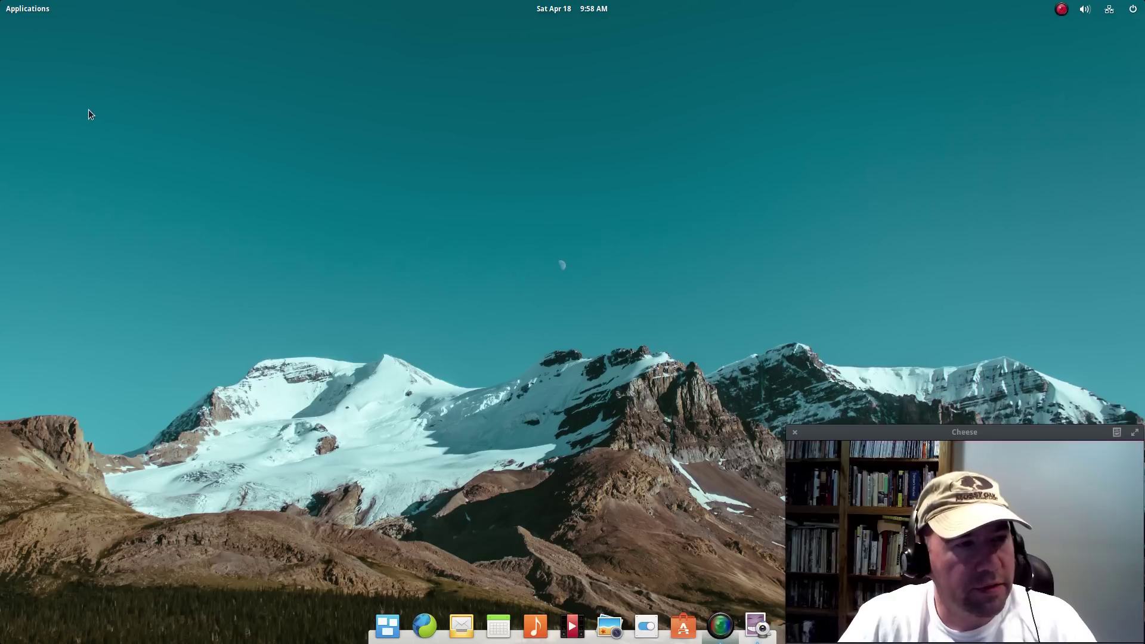
- Launch the Videos application, move its window up, pause the playing Elementary 1 video, and close the player
left_click(27, 10)
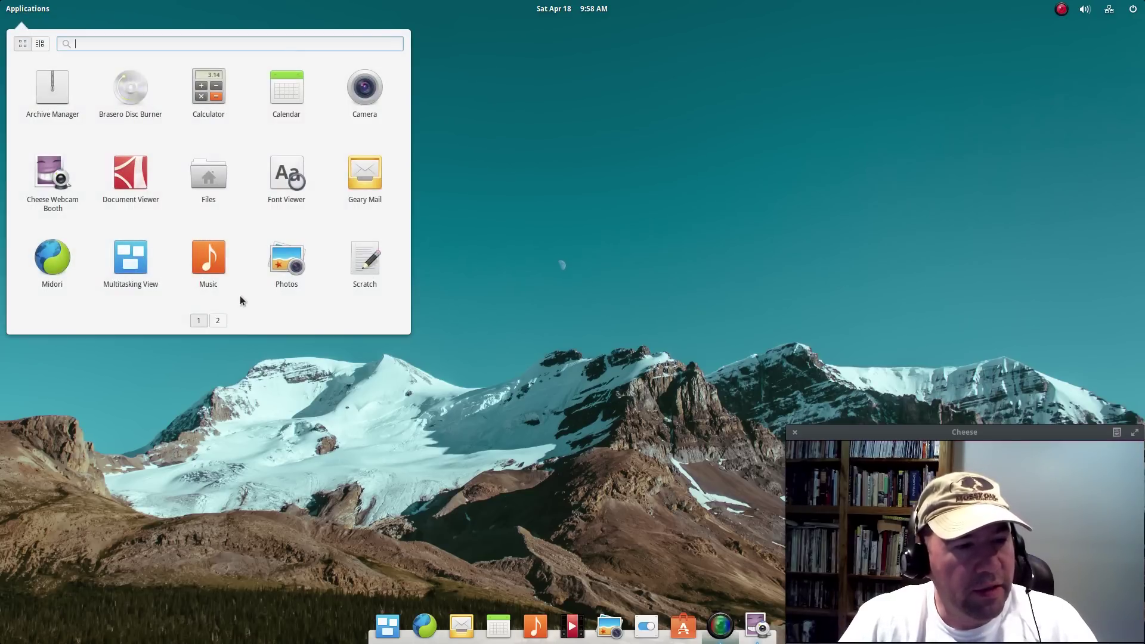
left_click(218, 321)
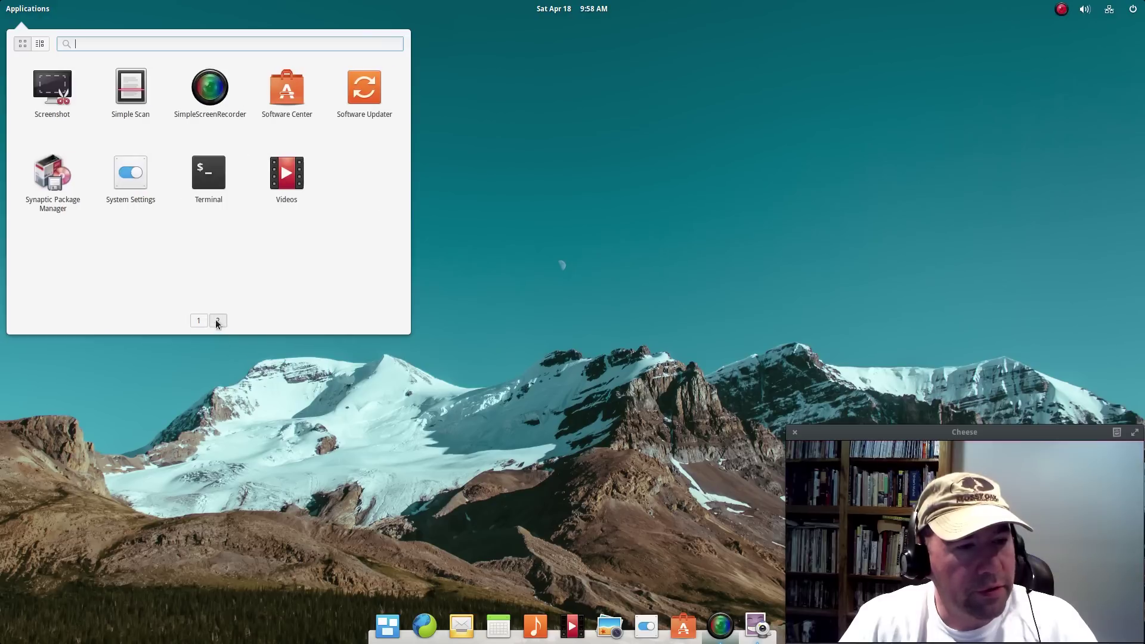
left_click(288, 179)
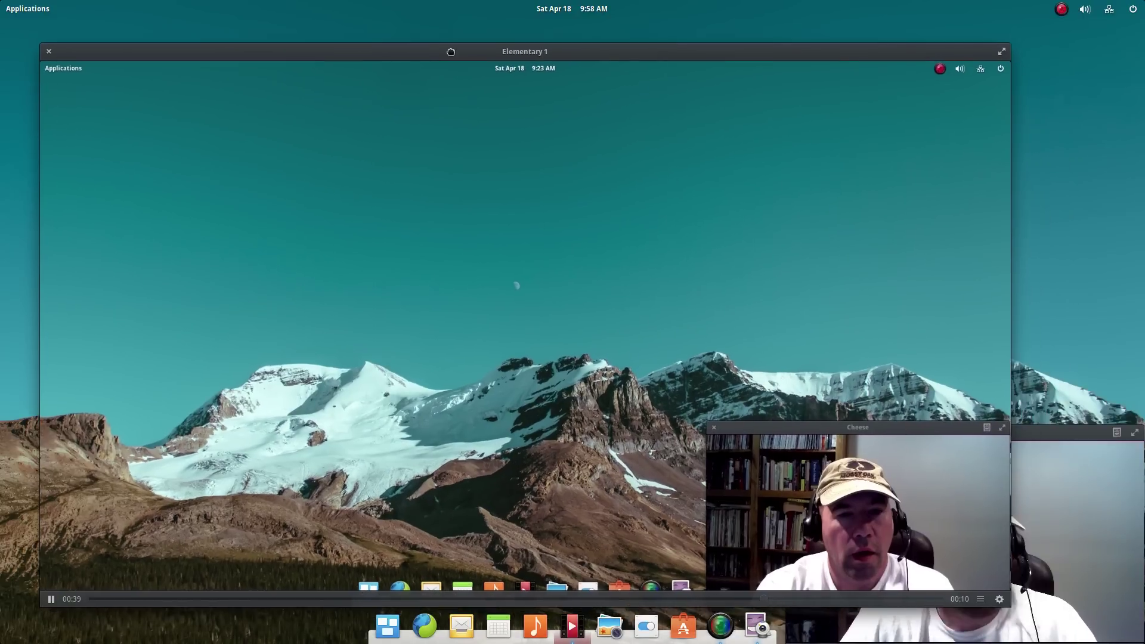
left_click_drag(451, 52, 428, 31)
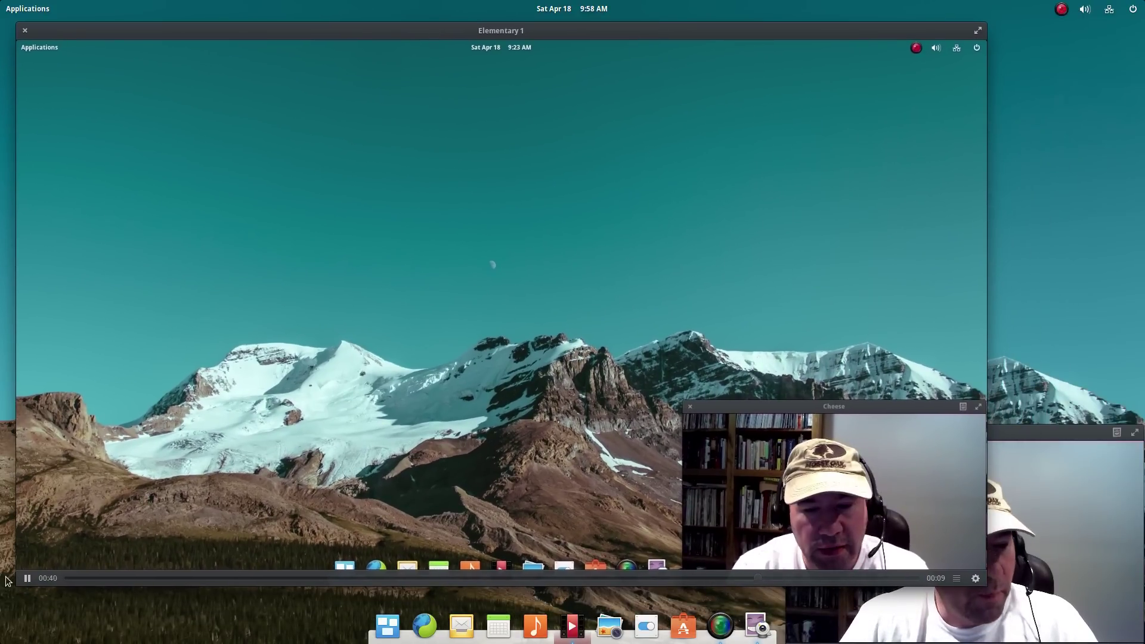
left_click(28, 579)
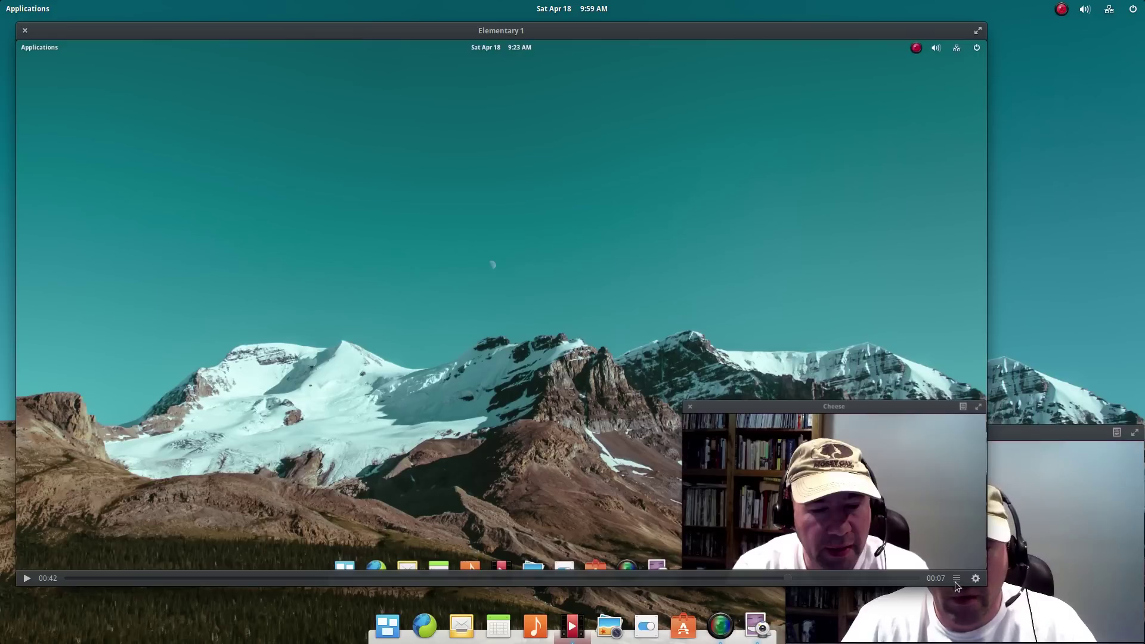
left_click(24, 32)
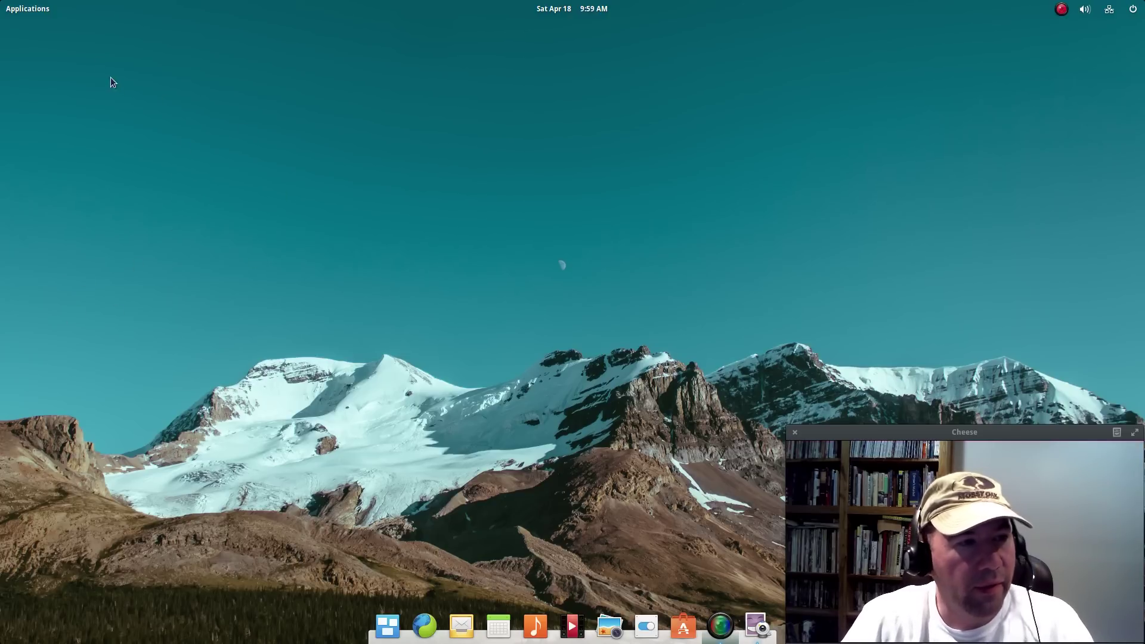
- Look through both pages of the applications launcher and dismiss it without opening anything
left_click(43, 14)
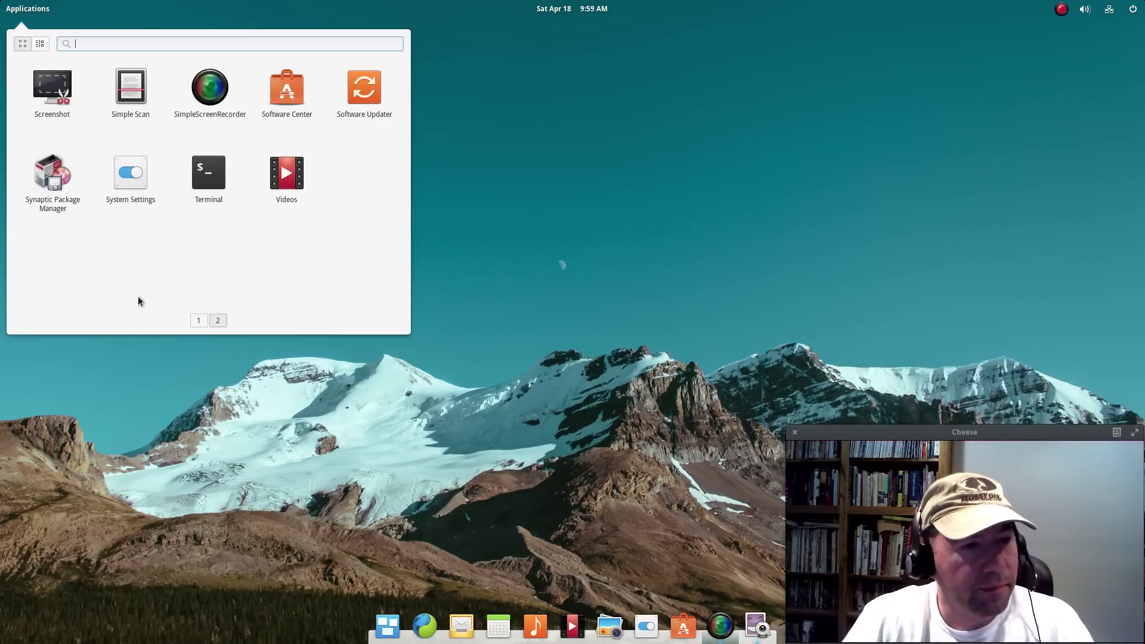
left_click(202, 320)
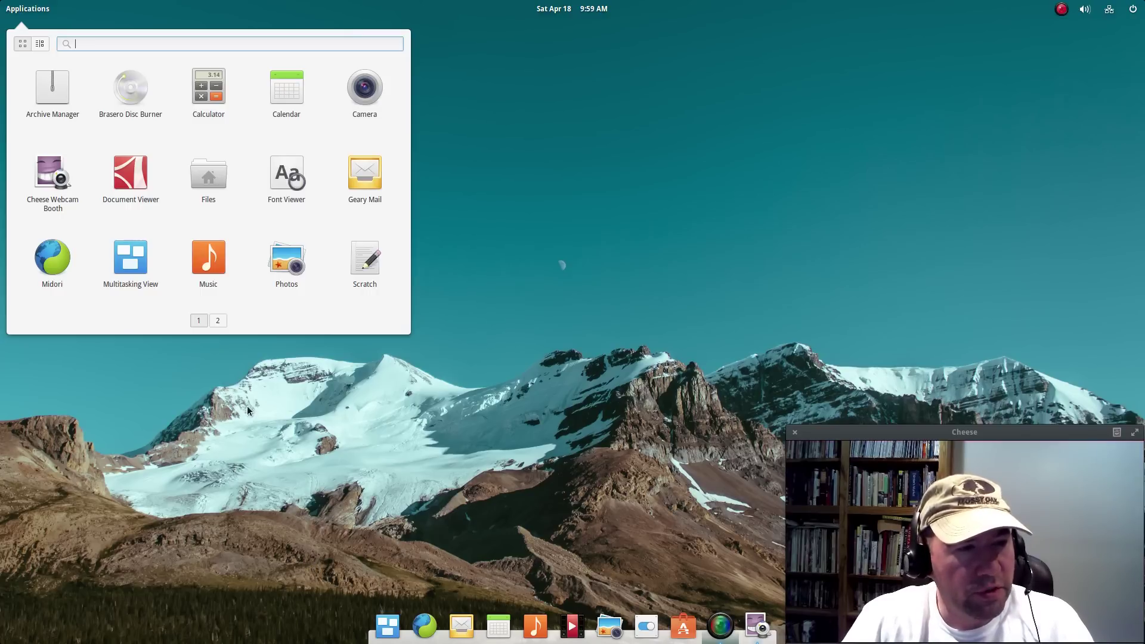
left_click(285, 460)
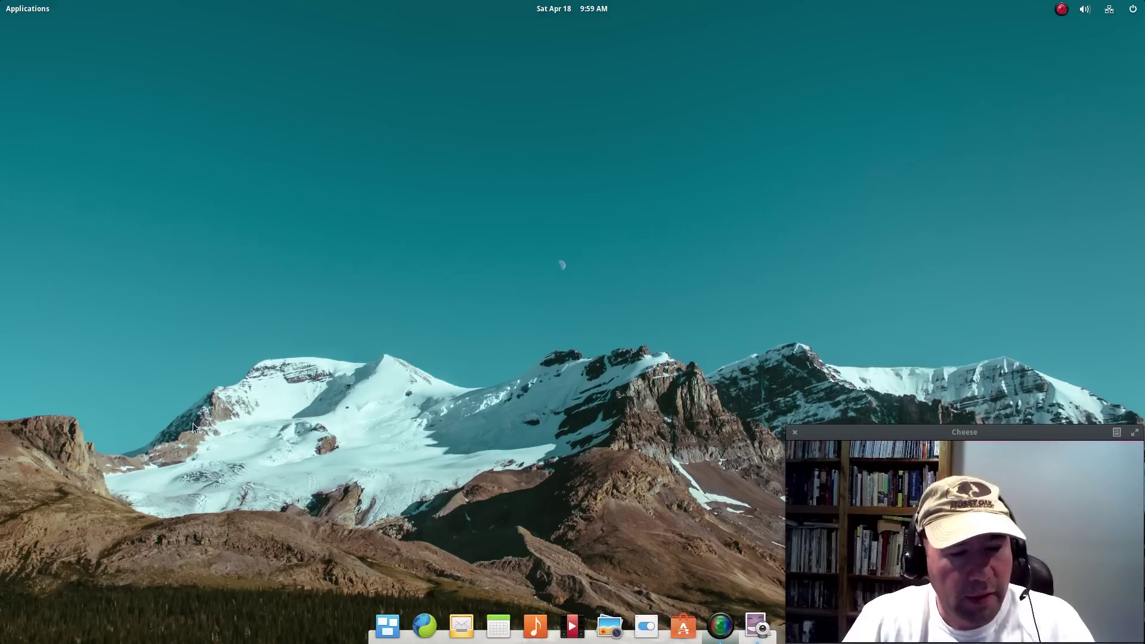
- Open the Document Viewer, Files and Calendar applications from the launcher, keeping all their windows open
left_click(34, 14)
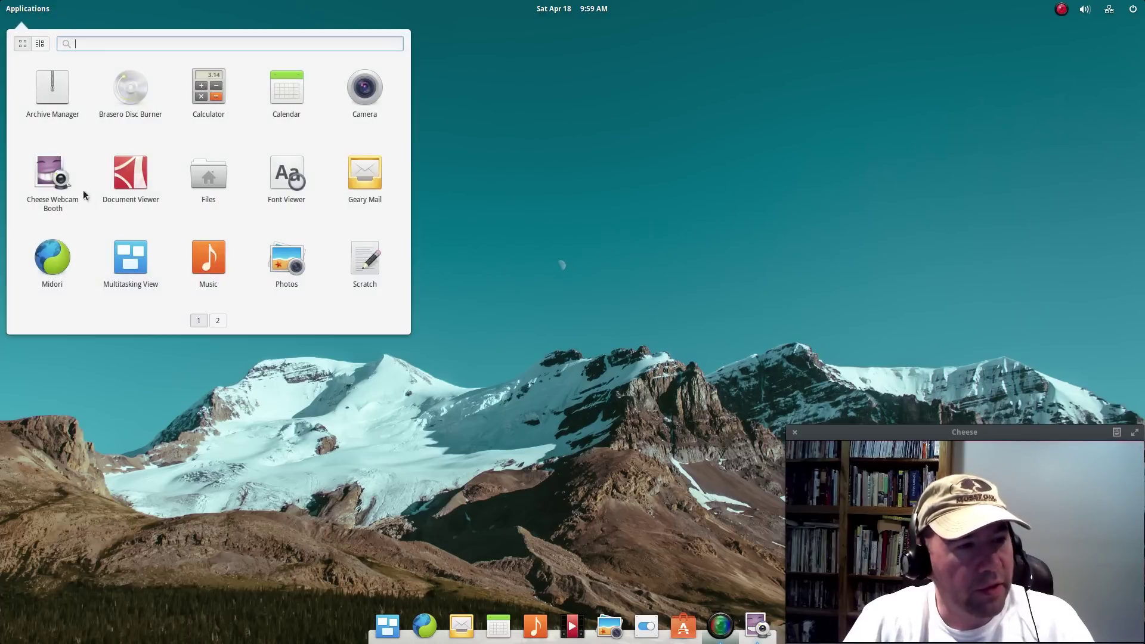
left_click(209, 277)
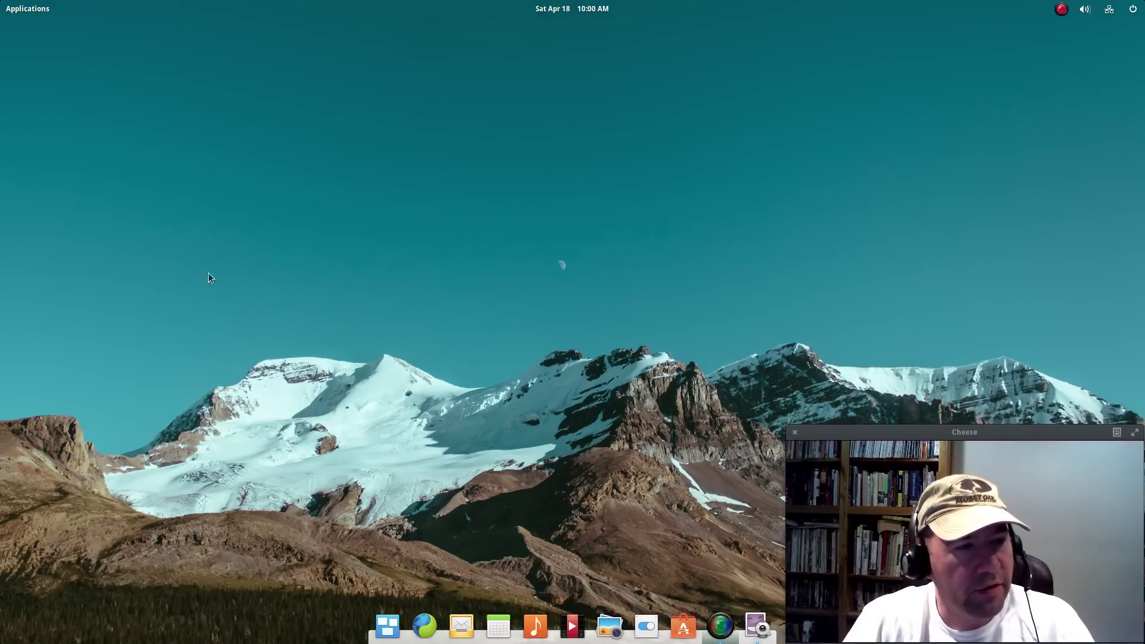
left_click(33, 13)
key("Escape")
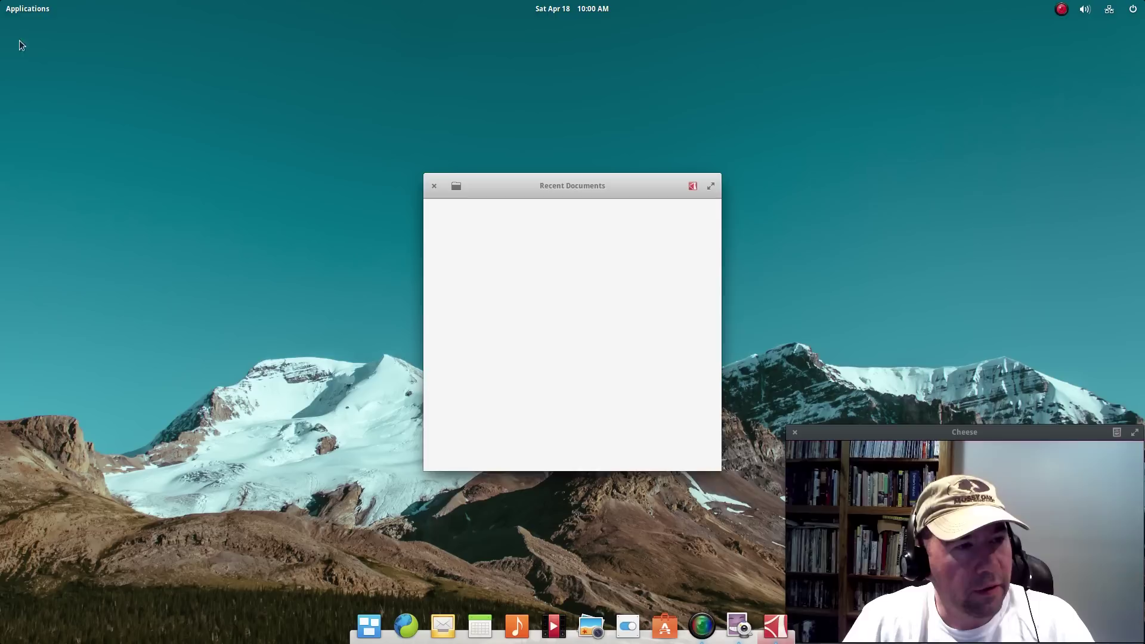
left_click(27, 9)
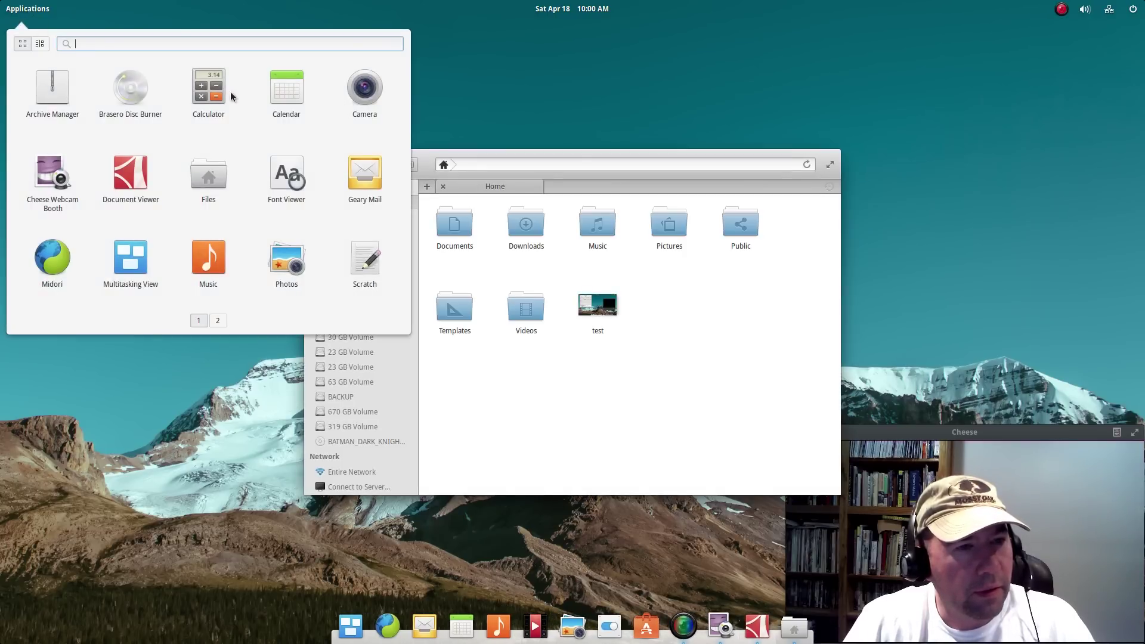
left_click(275, 93)
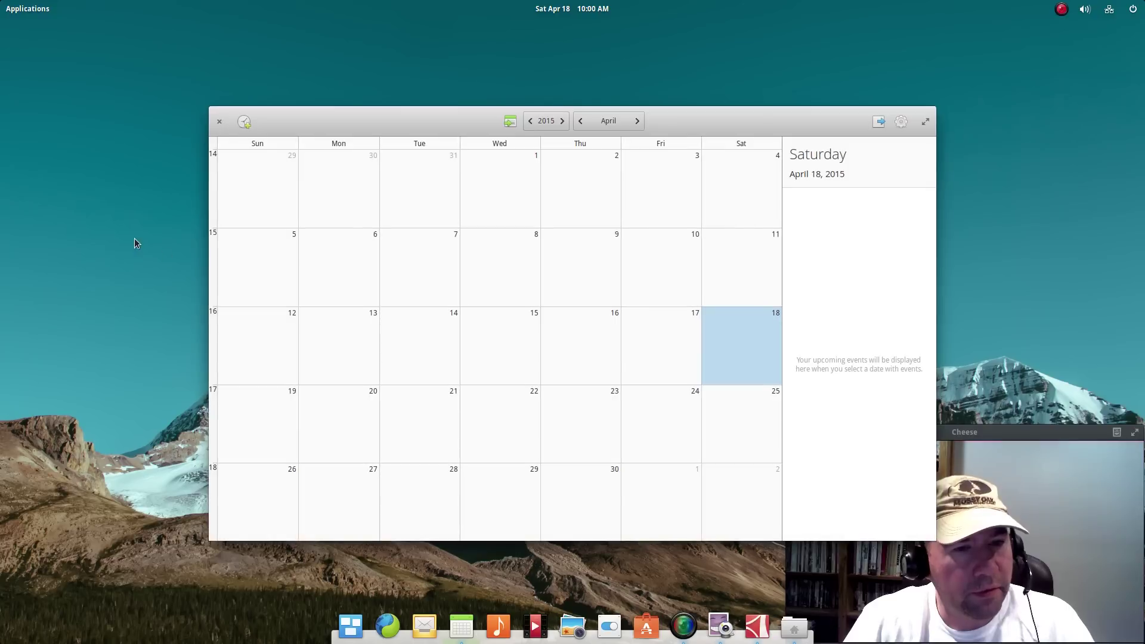
- Open the multitasking view and move the Calendar and Document Viewer windows each onto a new workspace of their own
left_click(352, 629)
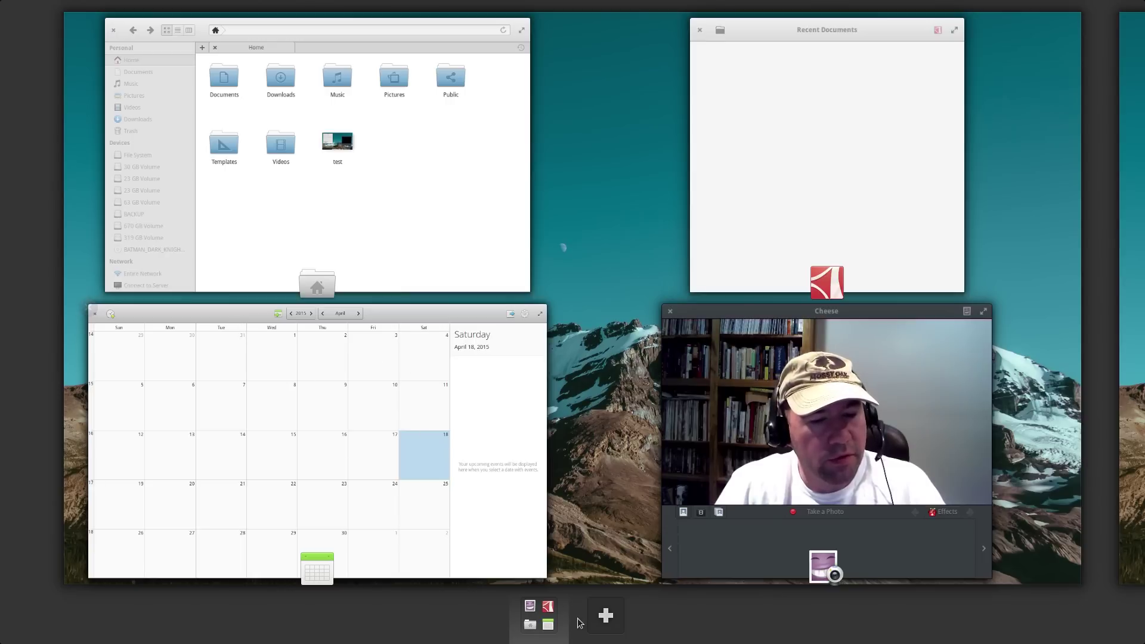
left_click_drag(255, 351, 614, 630)
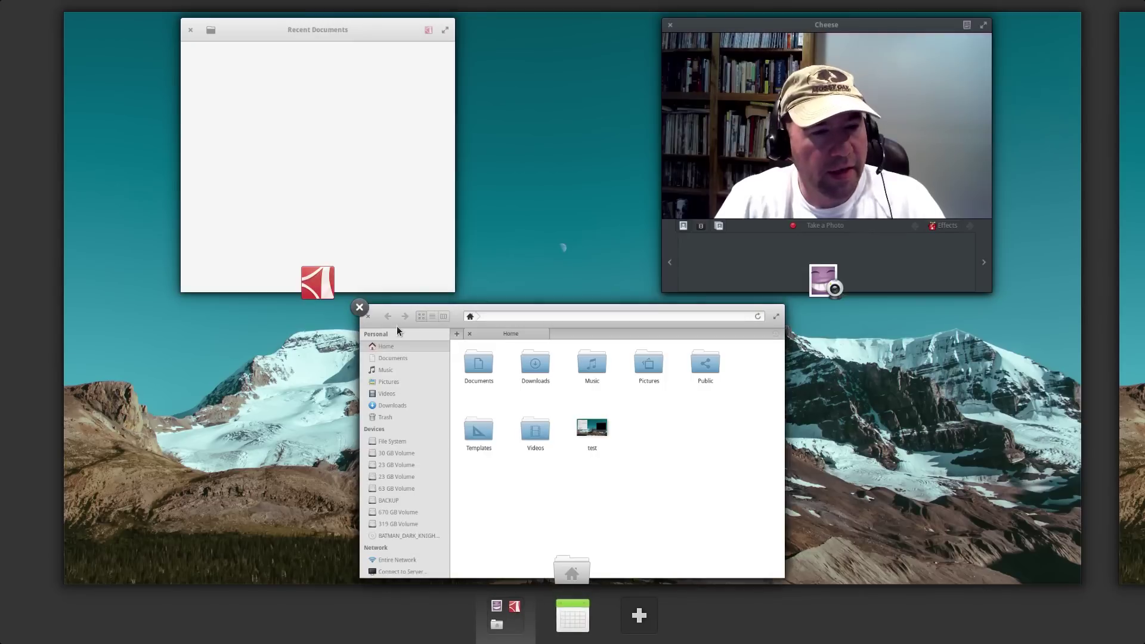
left_click_drag(274, 36, 646, 606)
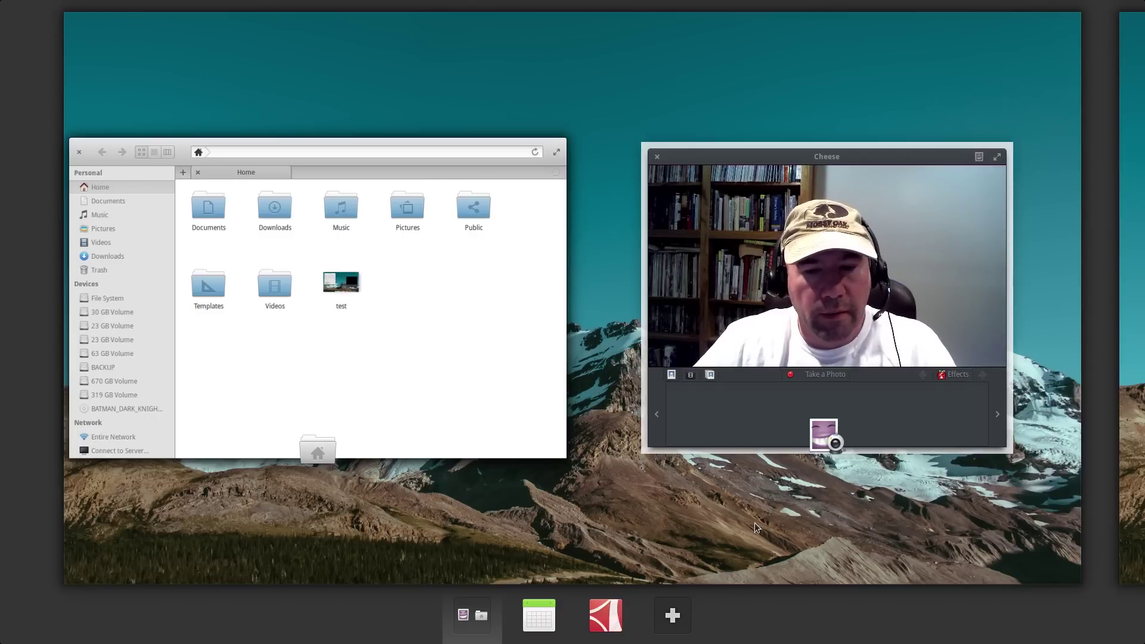
- Switch the highlighted window back and forth between Files and Cheese on the first workspace
key("Left")
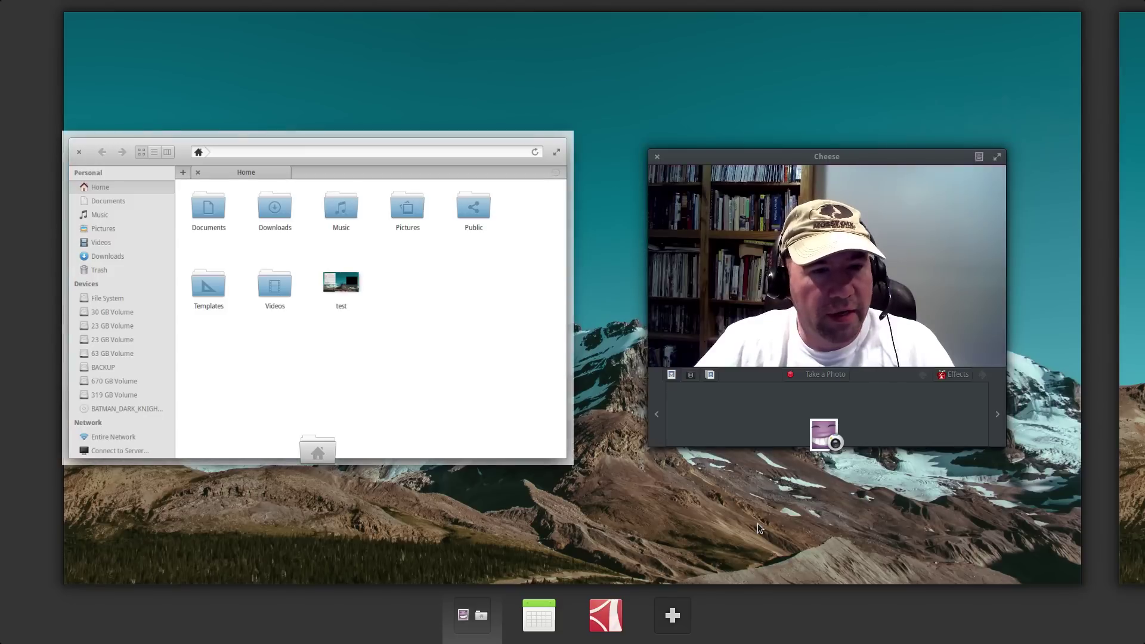
key("Right")
key("Left")
key("Right")
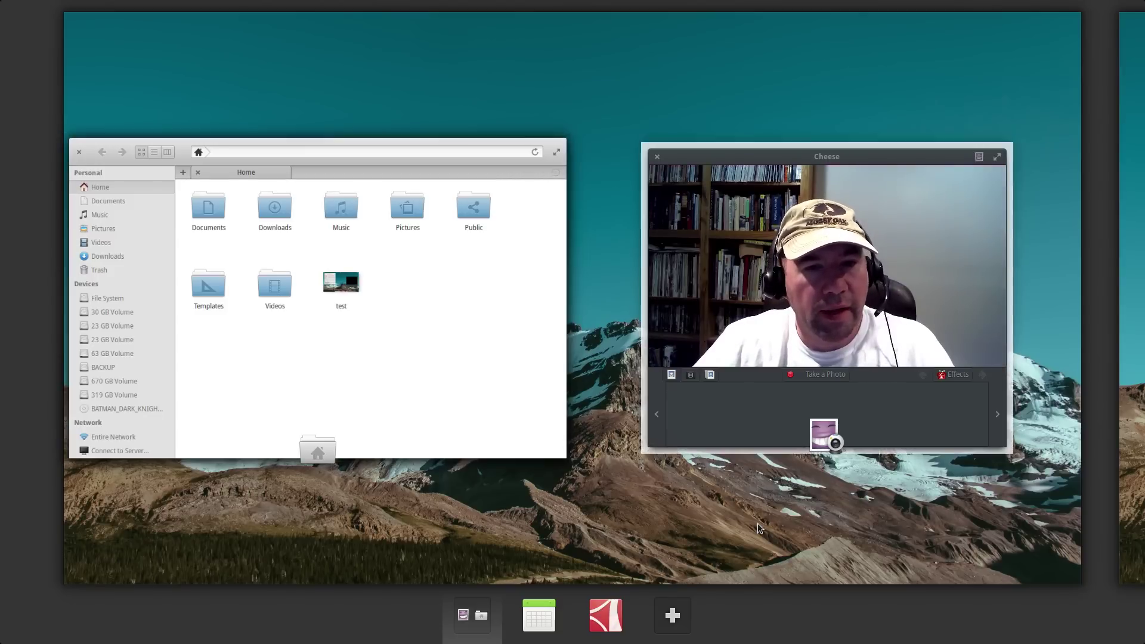
key("Left")
key("Right")
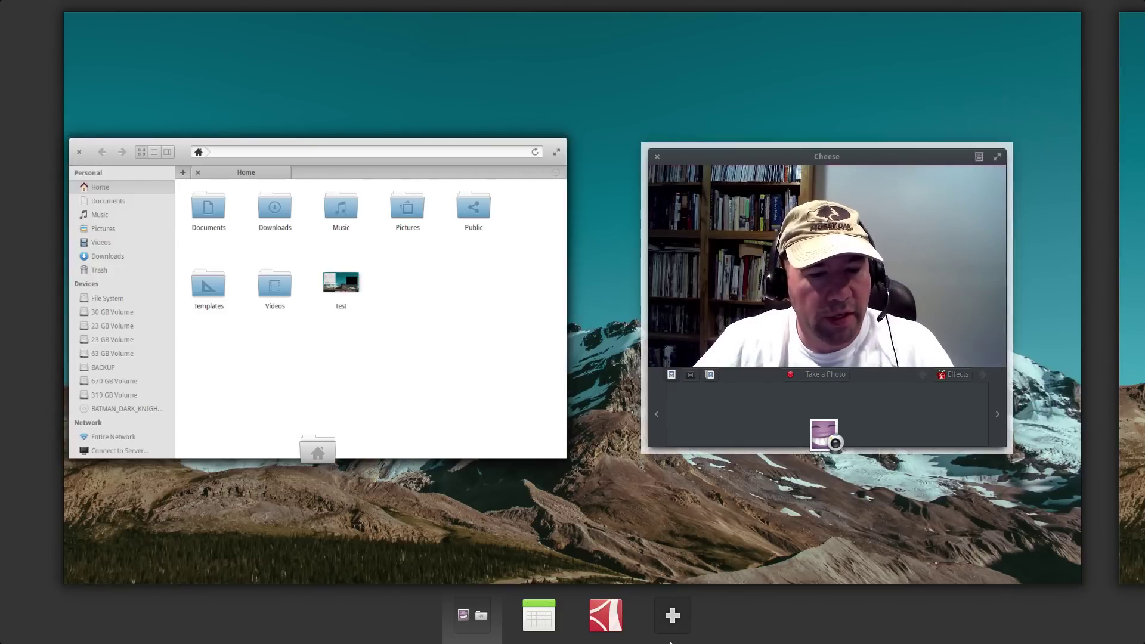
- View the Calendar and Document Viewer workspaces in turn, return to the first workspace, and leave the multitasking view
left_click(548, 615)
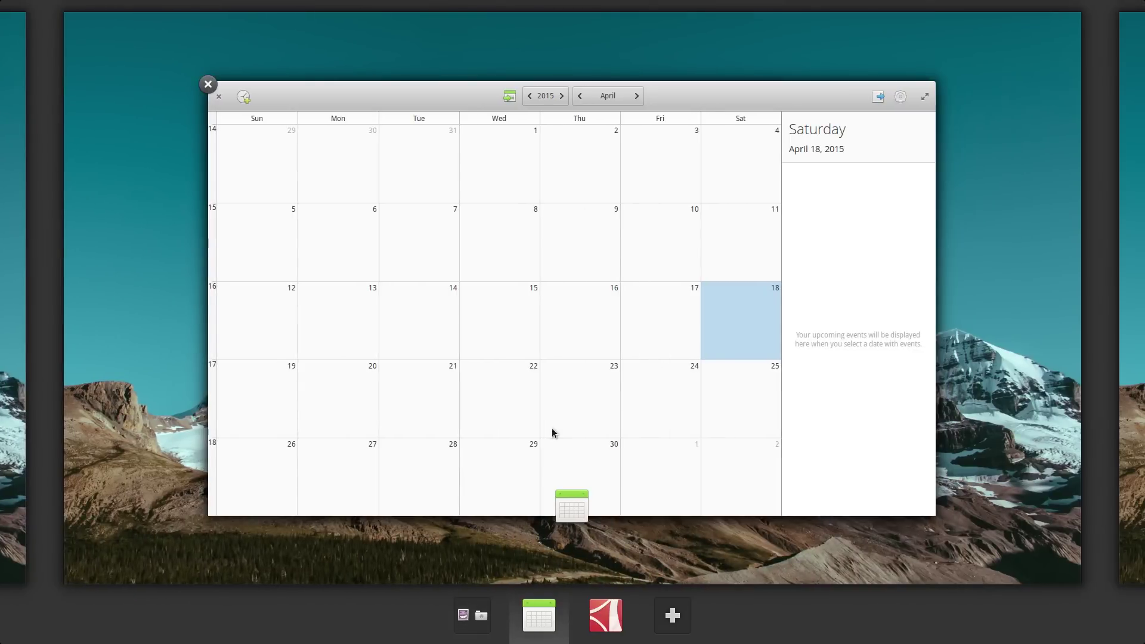
left_click(615, 622)
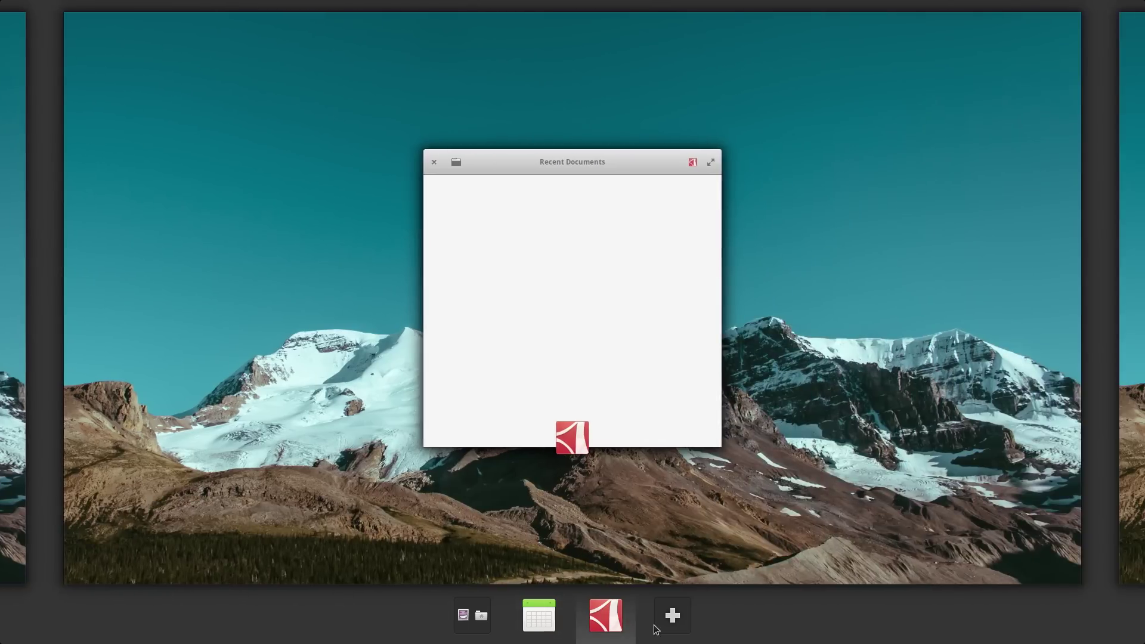
left_click(465, 619)
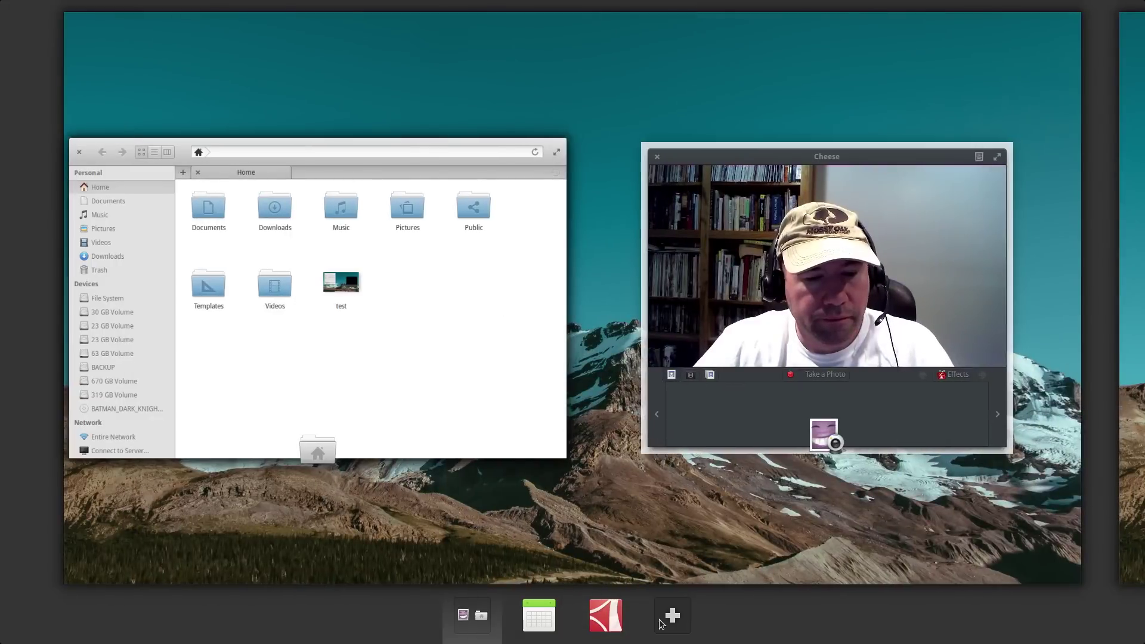
left_click(646, 491)
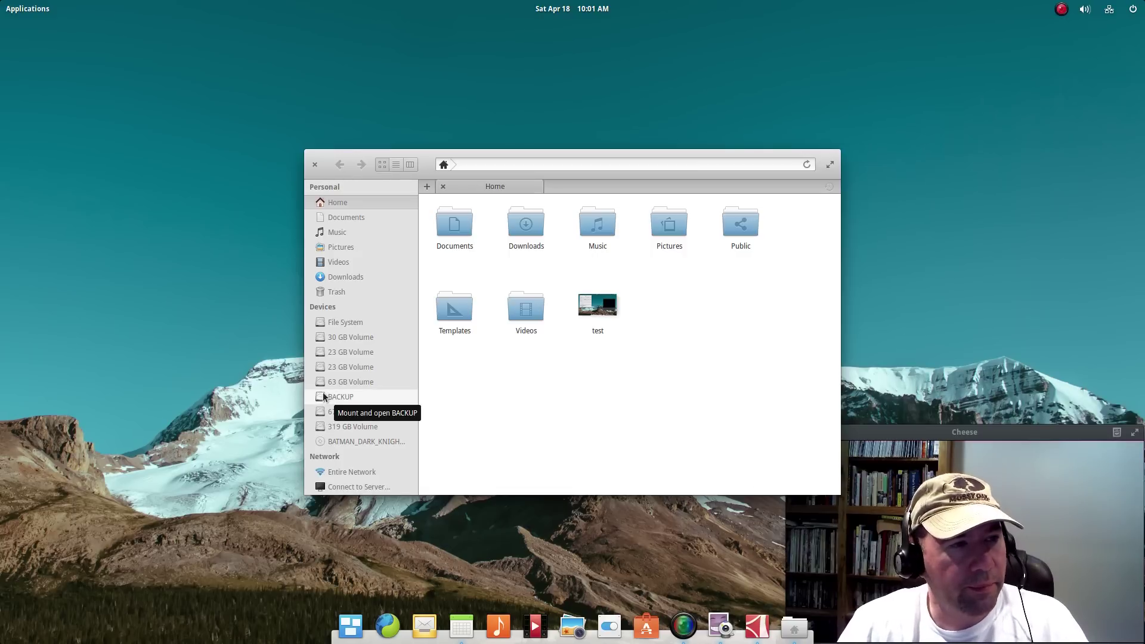
- Close the Files window, and launch the Photos application to look at its library before closing it
left_click(315, 165)
left_click(29, 12)
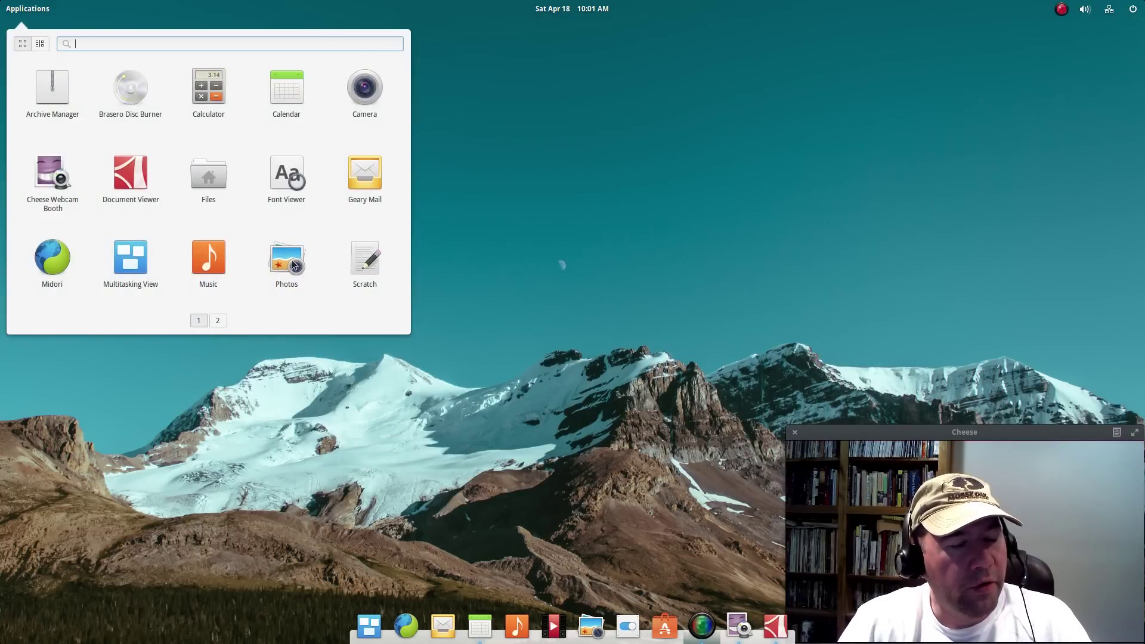
left_click(492, 467)
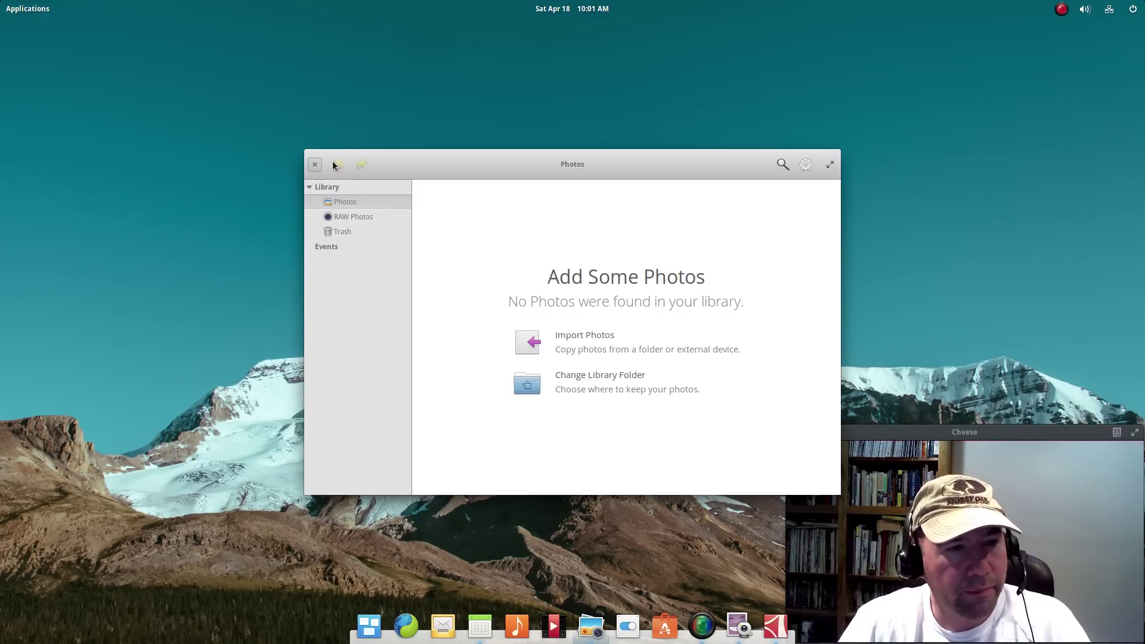
key("ctrl+q")
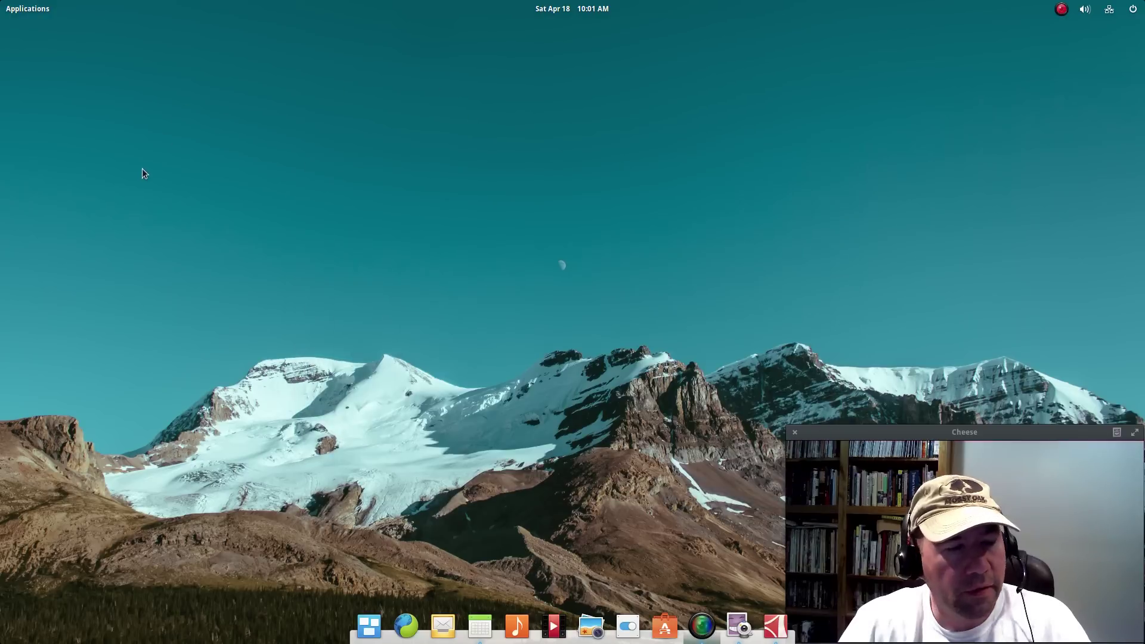
- Launch Scratch, move its window into the clear, create a new empty file, and close the editor
left_click(17, 12)
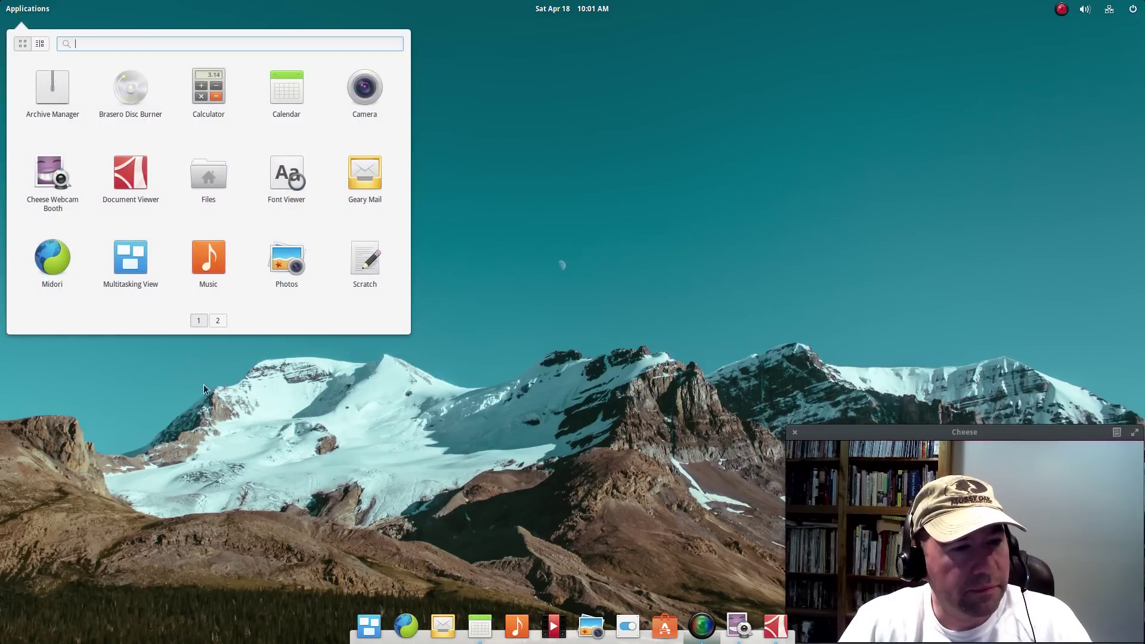
left_click(361, 293)
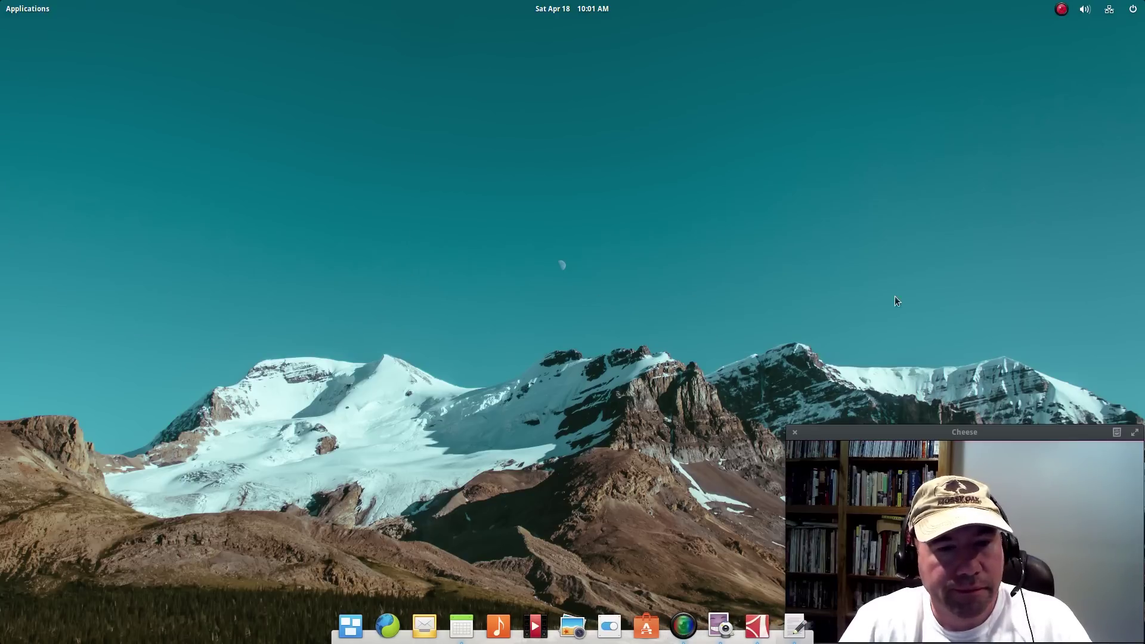
left_click_drag(925, 135, 504, 153)
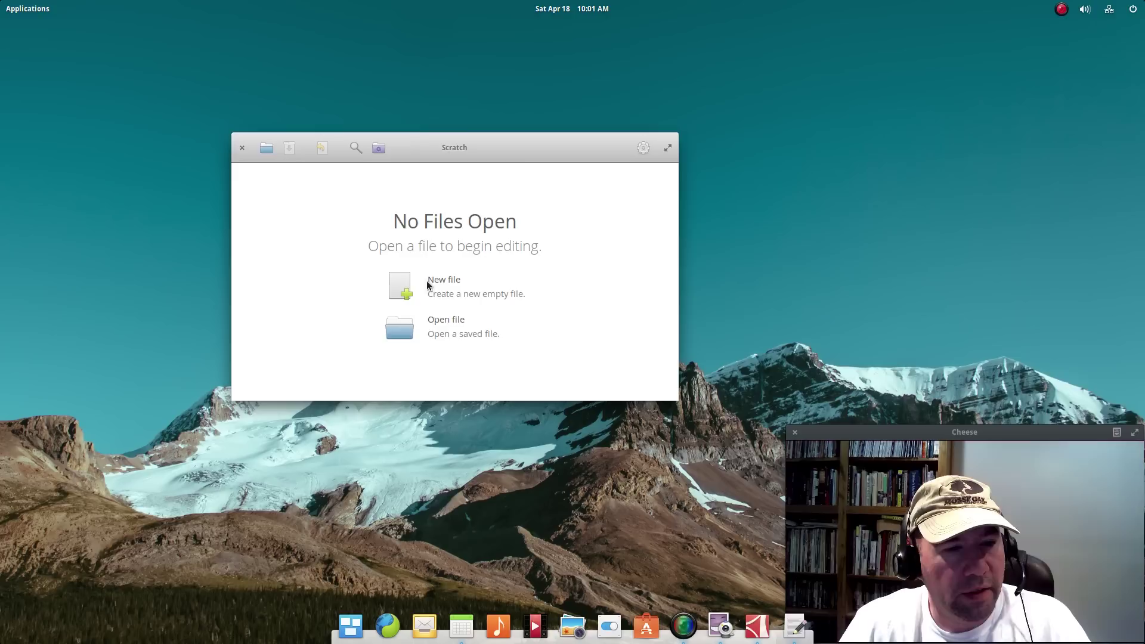
left_click(399, 286)
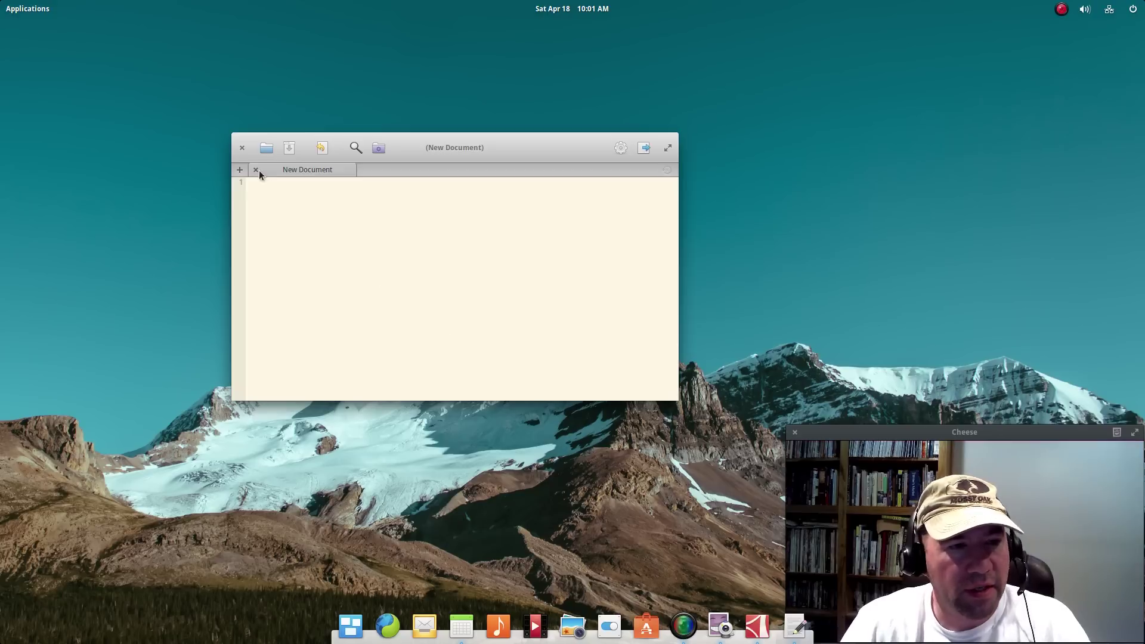
left_click(242, 147)
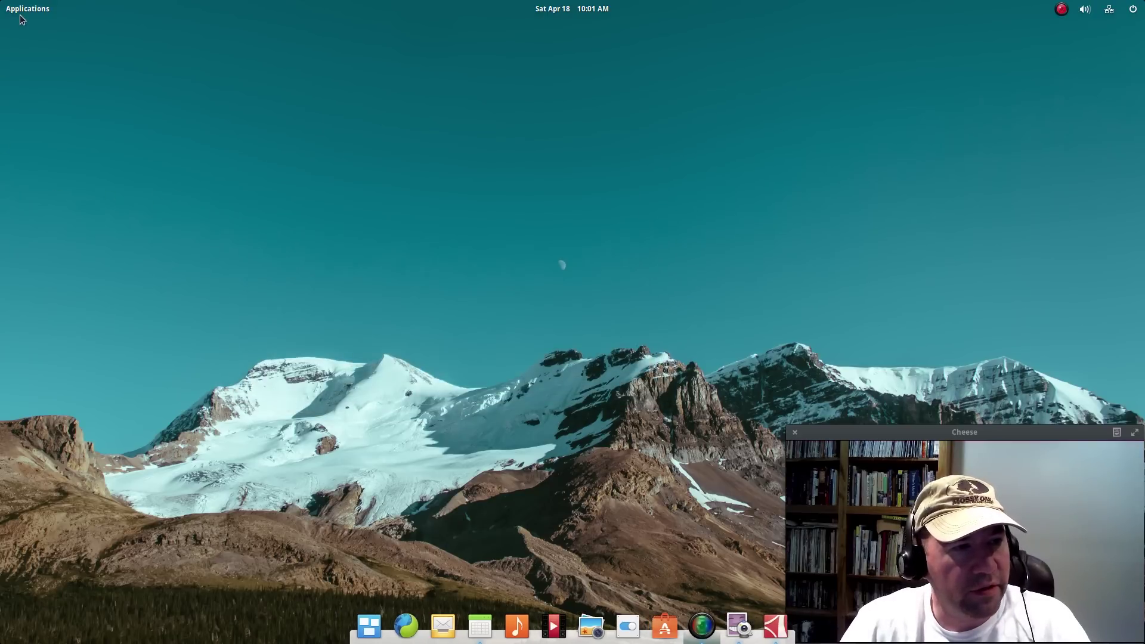
- Open System Settings from the second page of the applications launcher, look over its categories, and close it
left_click(21, 13)
left_click(218, 323)
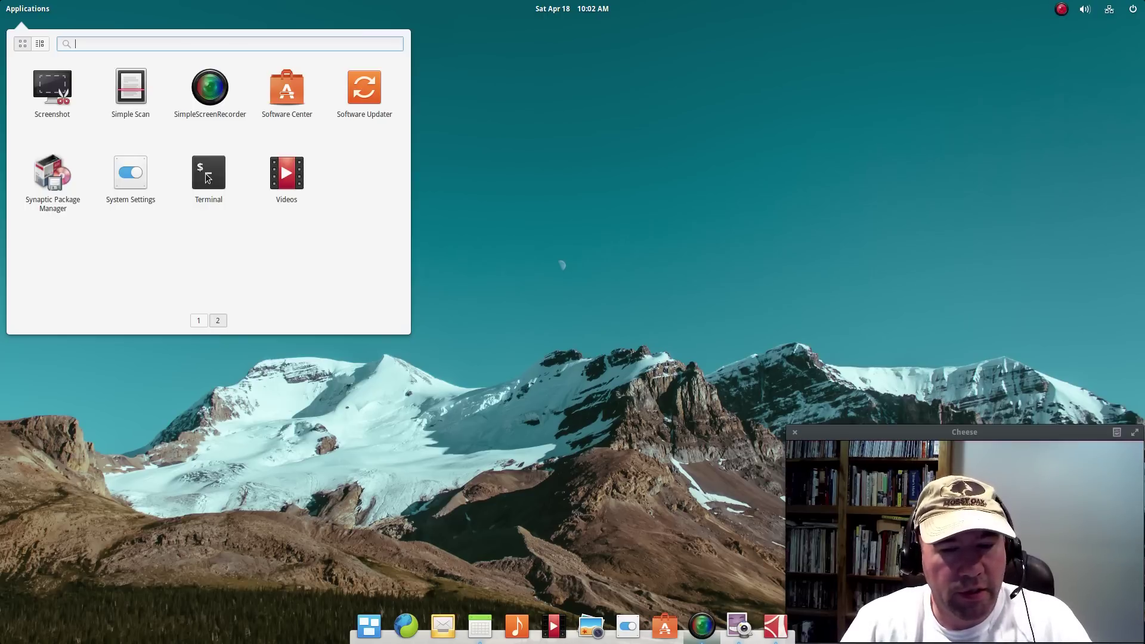
left_click(134, 186)
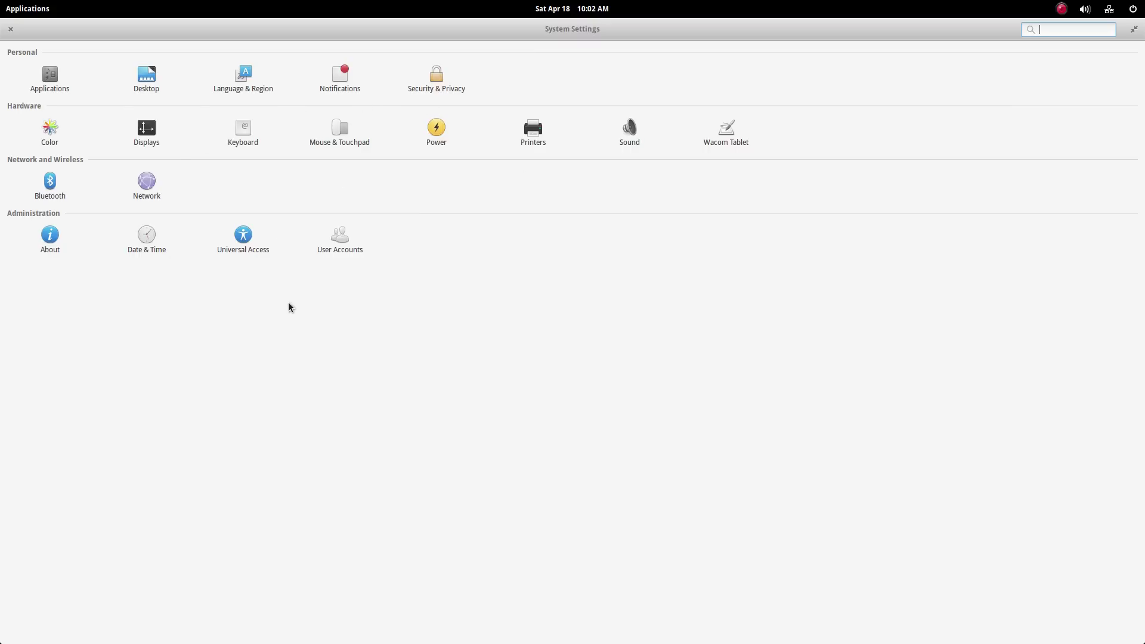
left_click(11, 31)
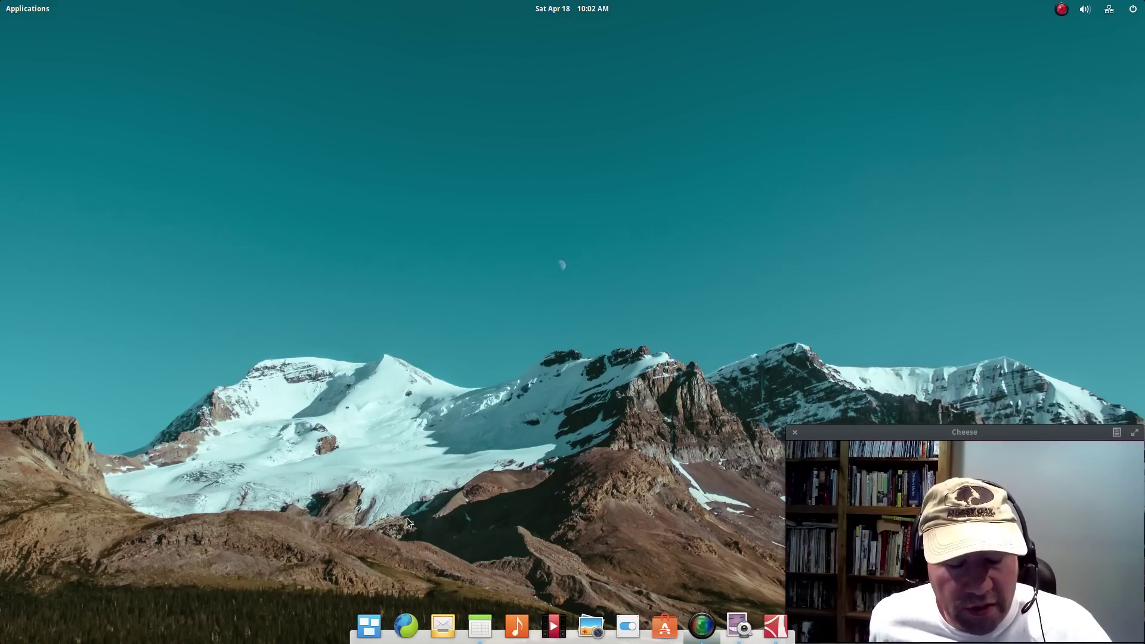
- Launch Midori, bring up the Web Upd8 tab about elementary Tweaks, and maximize the browser window
left_click(406, 626)
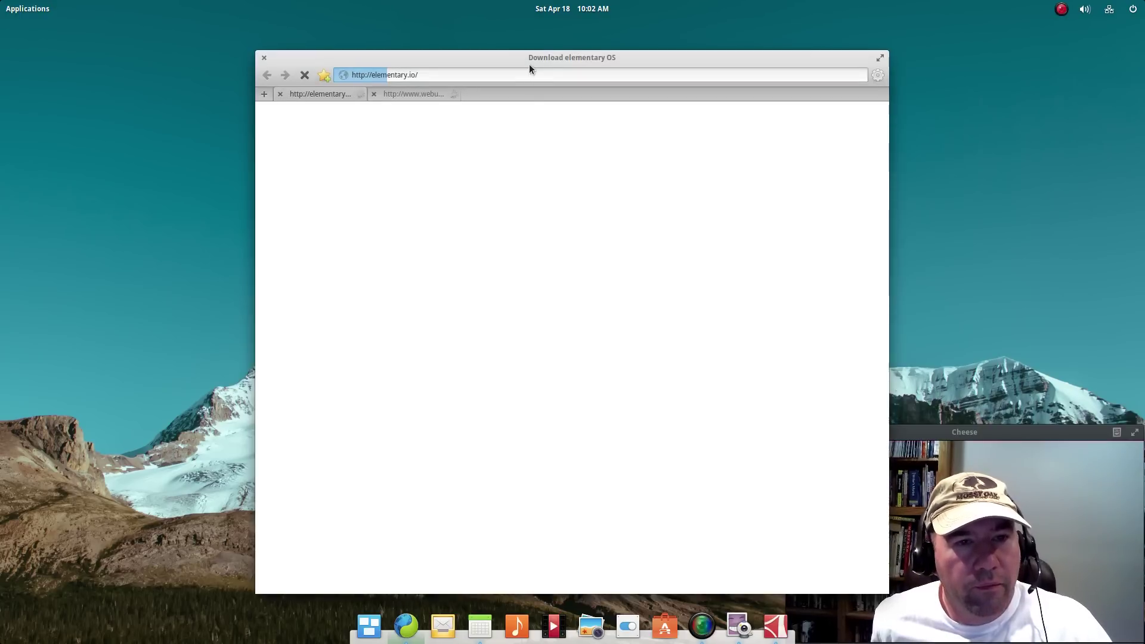
left_click_drag(529, 64, 288, 48)
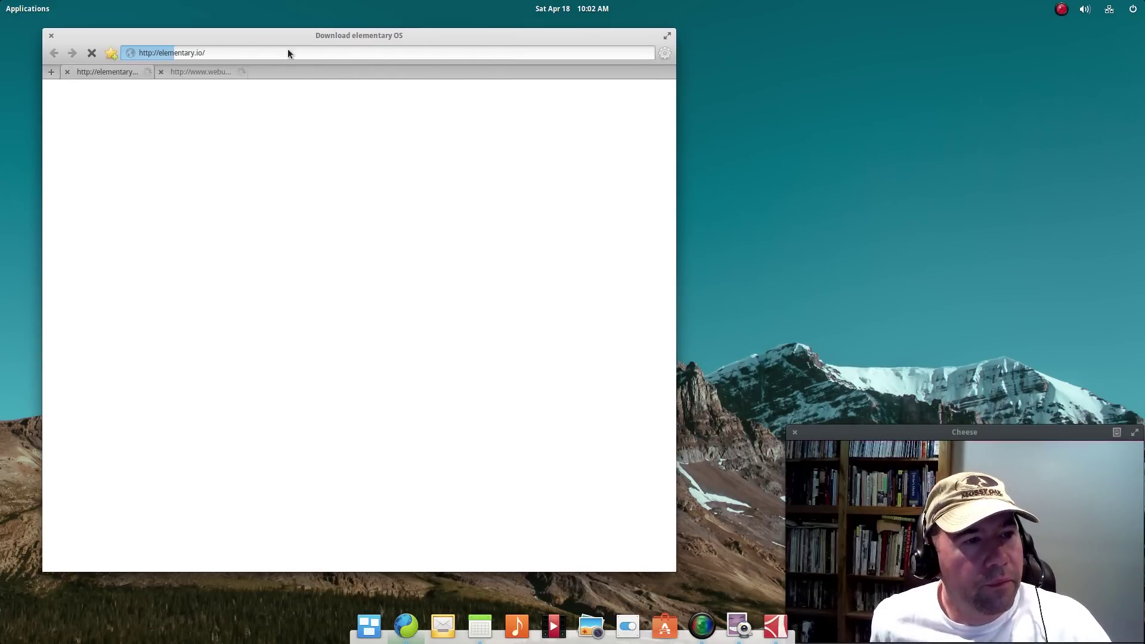
left_click(191, 74)
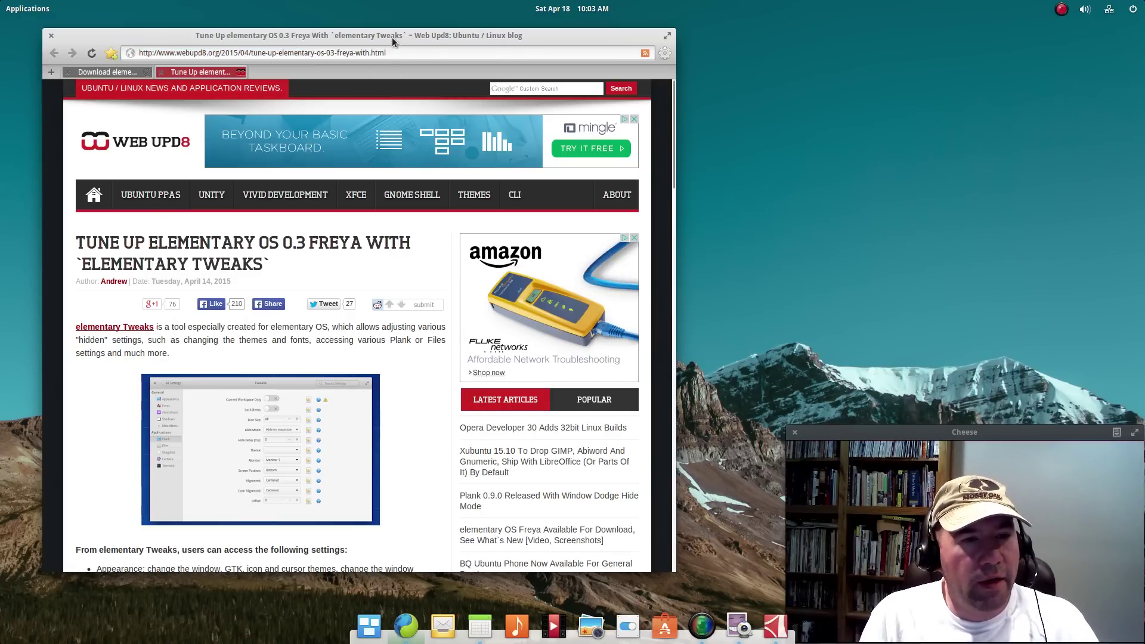
left_click_drag(391, 37, 484, 2)
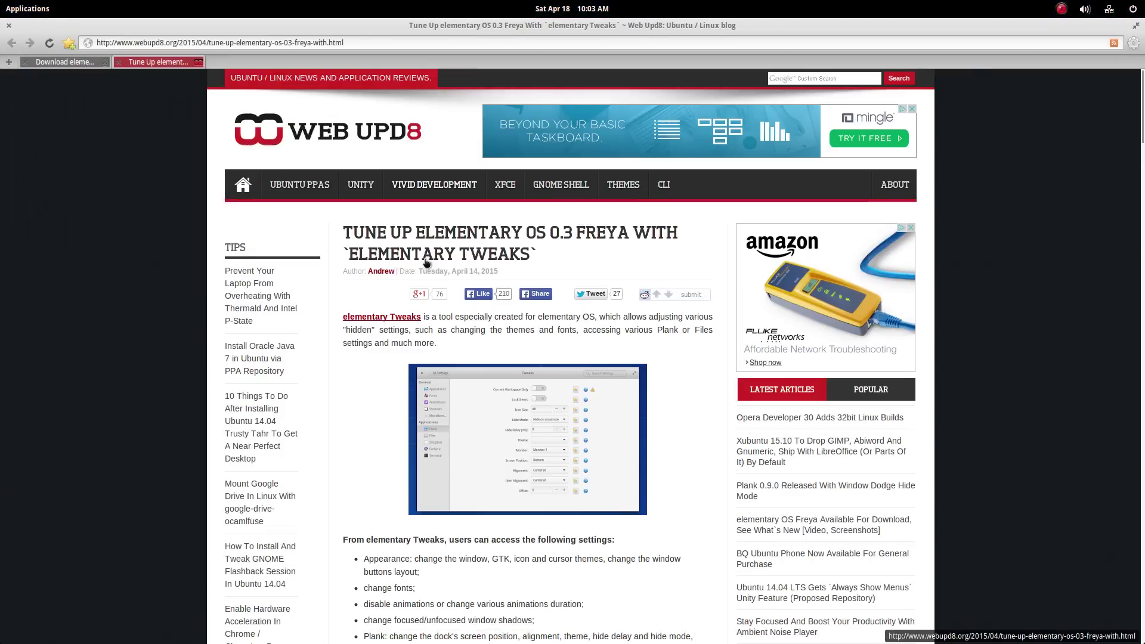
- Read through the elementary Tweaks article, covering the list of adjustable settings and the PPA install commands
scroll(607, 462, "down", 1)
scroll(607, 462, "down", 4)
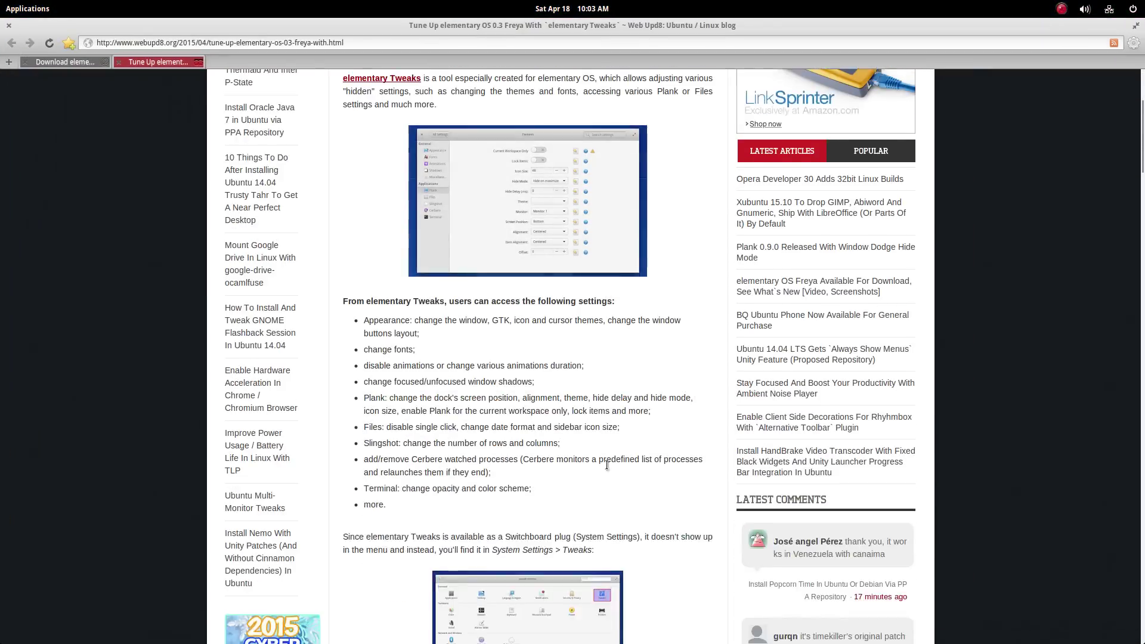
scroll(608, 480, "up", 1)
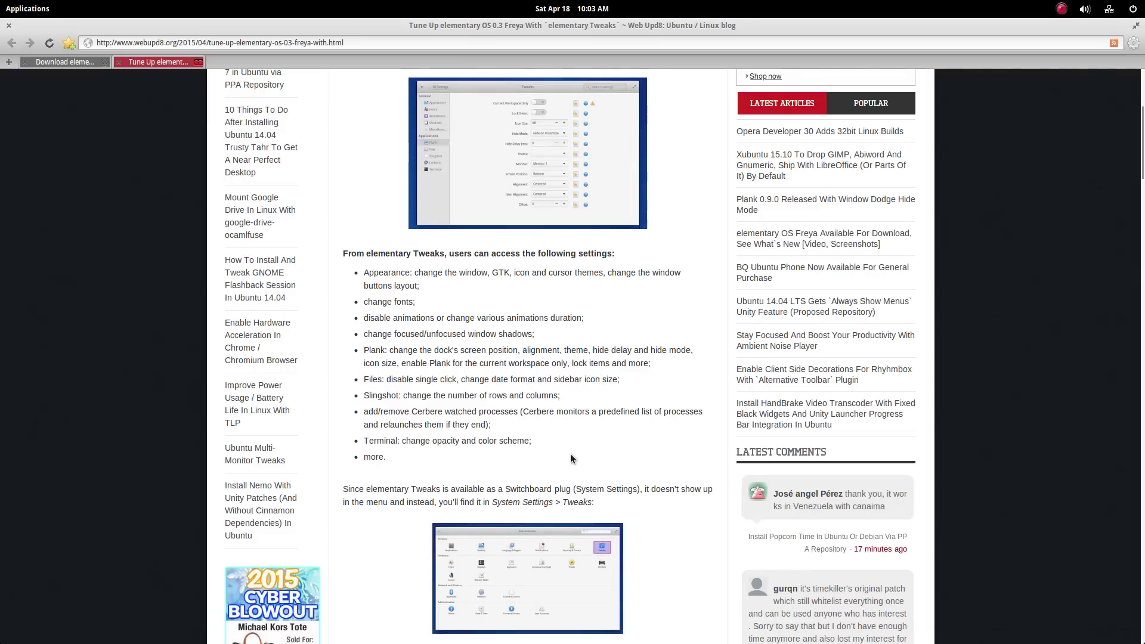
scroll(516, 309, "up", 2)
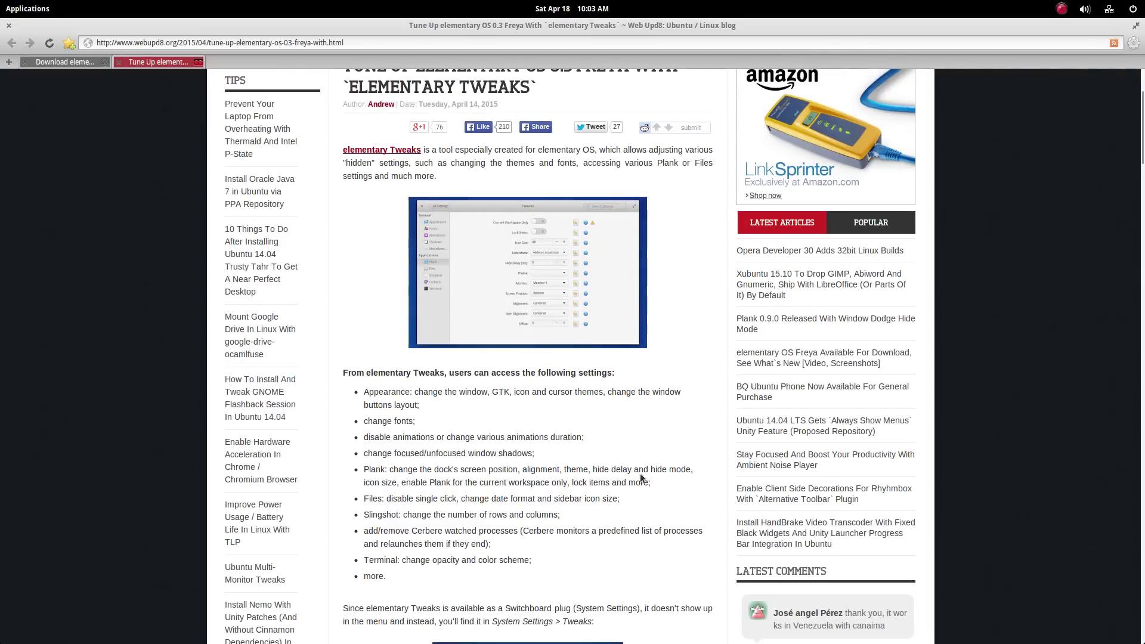
scroll(661, 459, "down", 2)
scroll(663, 465, "down", 12)
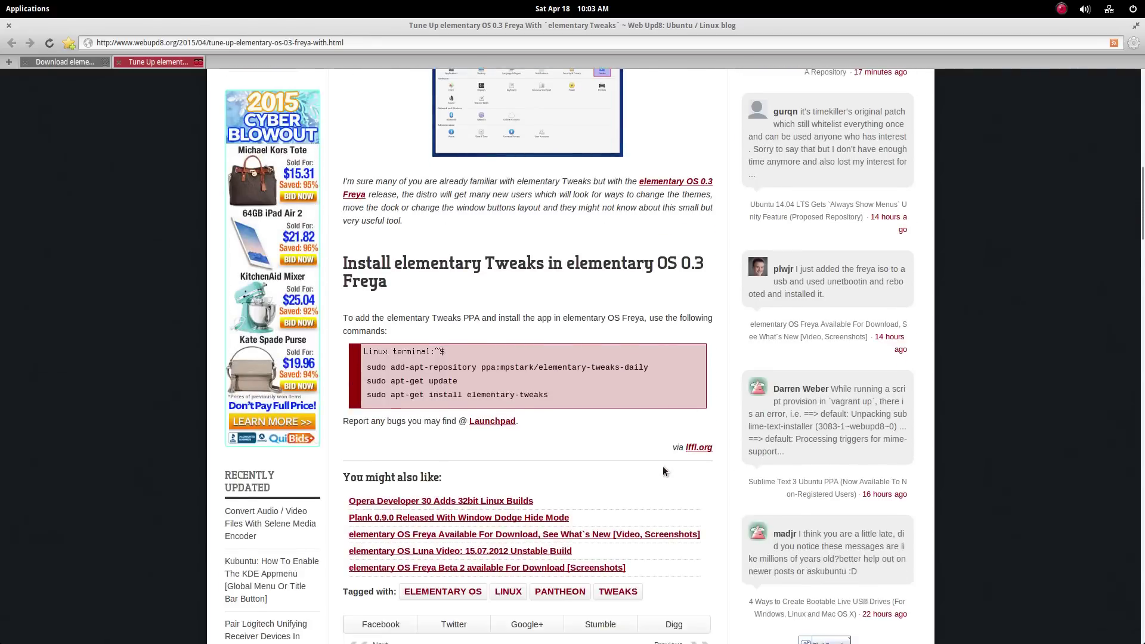
scroll(662, 464, "up", 12)
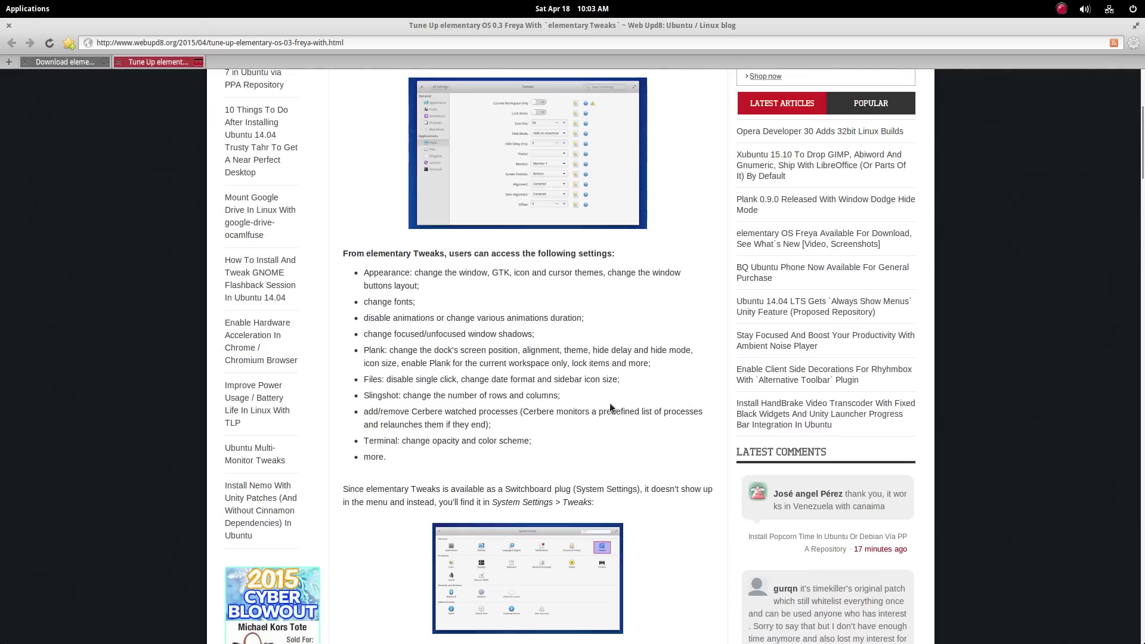
- Enlarge the article's first screenshot of the Tweaks settings, dismiss it, and close the browser
left_click(527, 174)
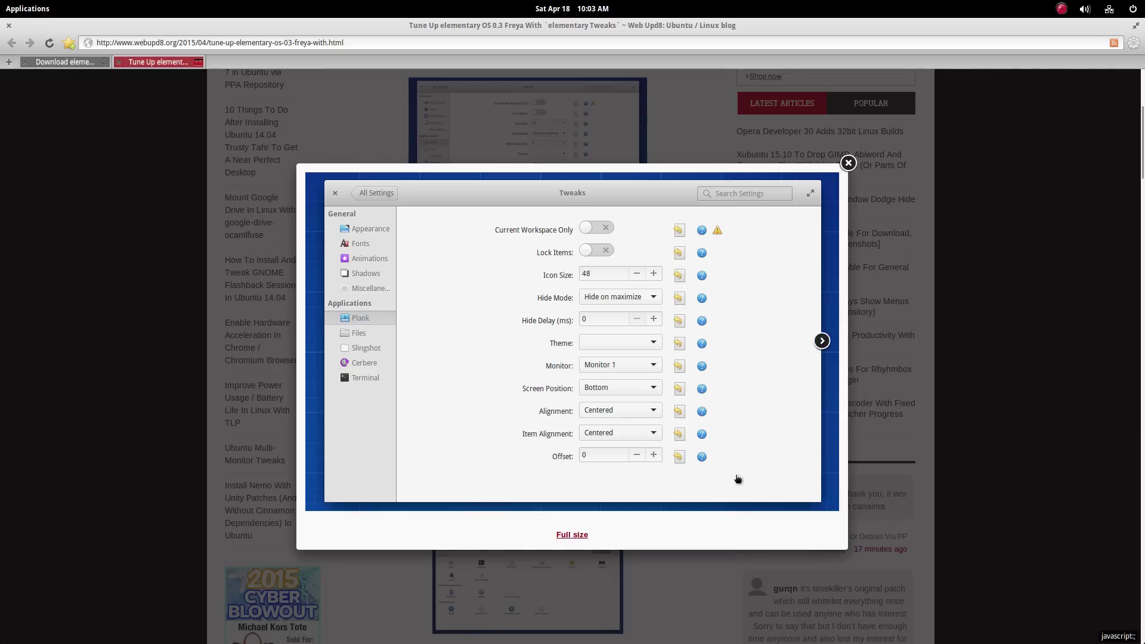
left_click(848, 163)
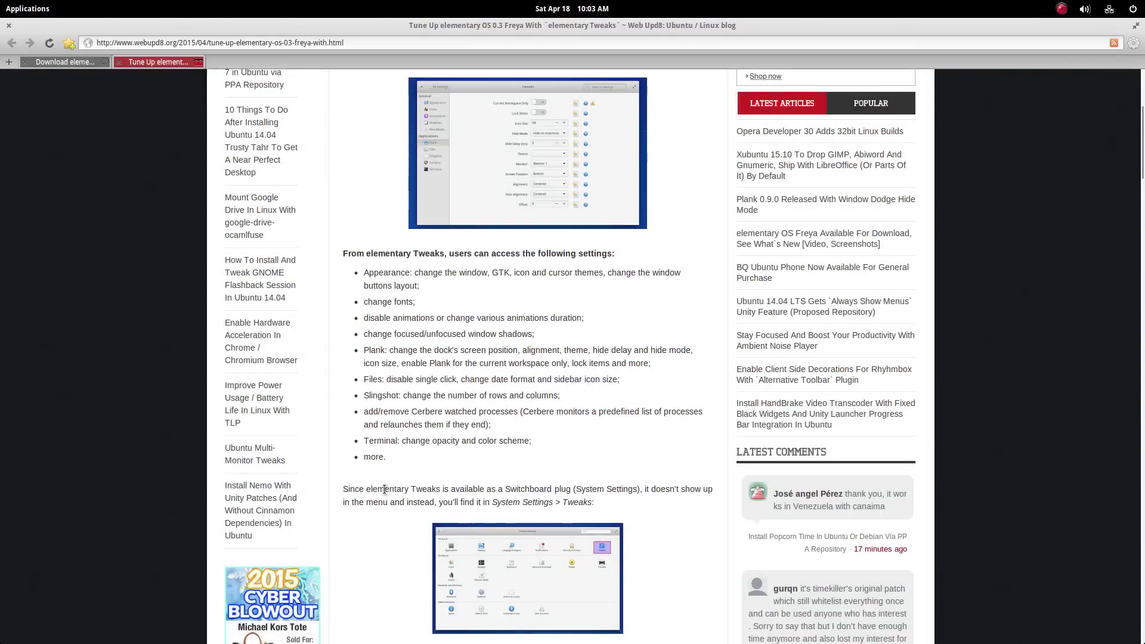
left_click(8, 26)
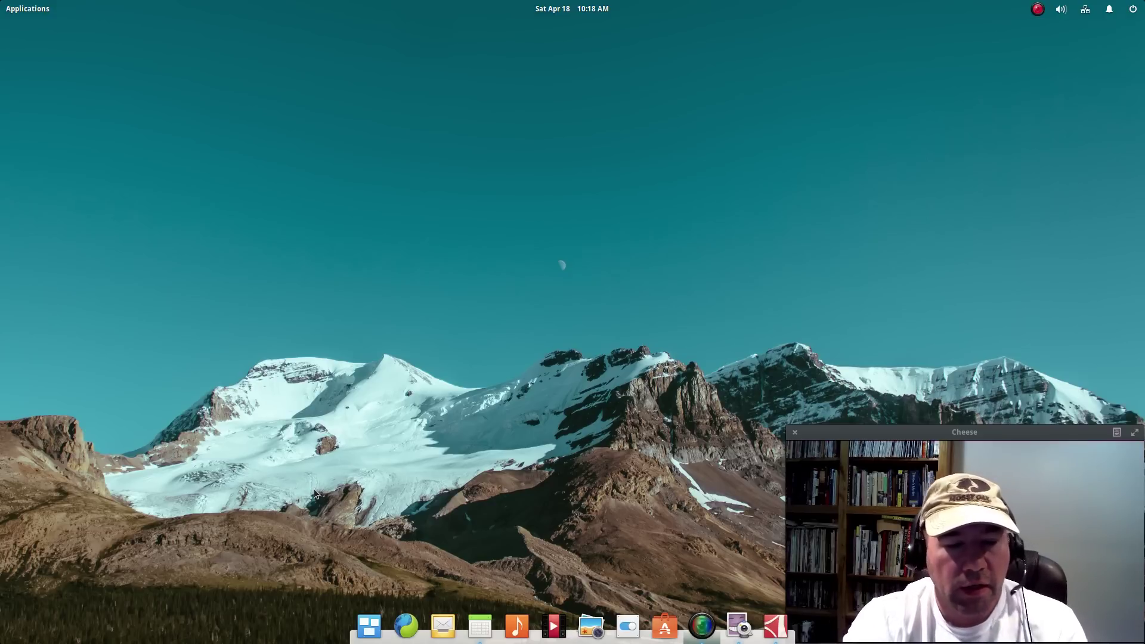
- Search the applications launcher for "addi", open Additional Drivers, and move its window away from the webcam view
left_click(43, 13)
type("addi")
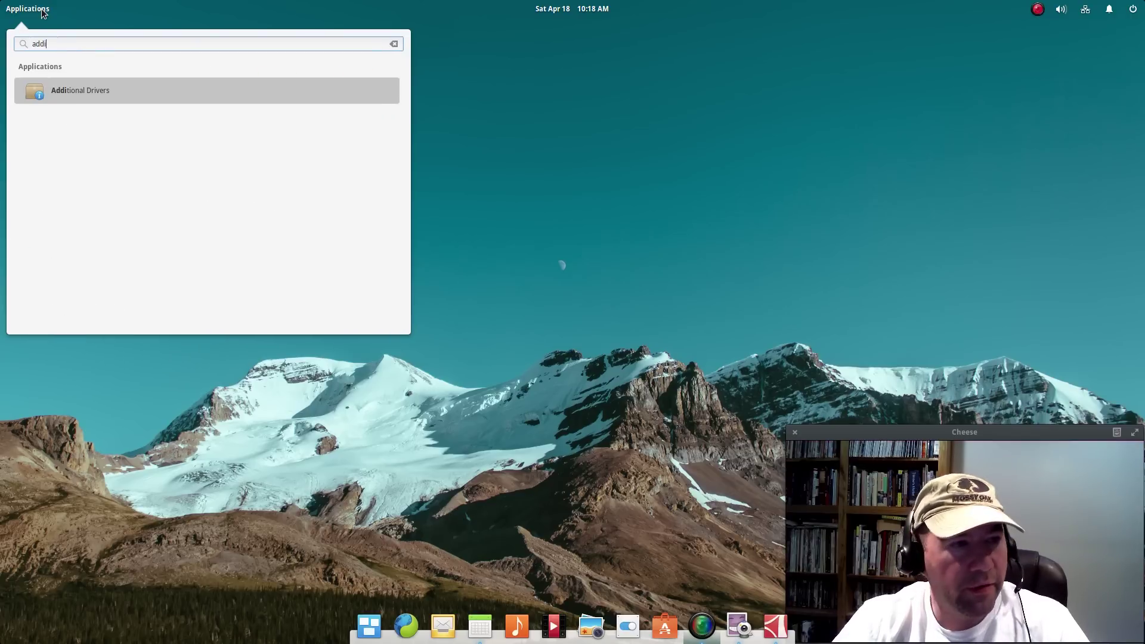
left_click(139, 98)
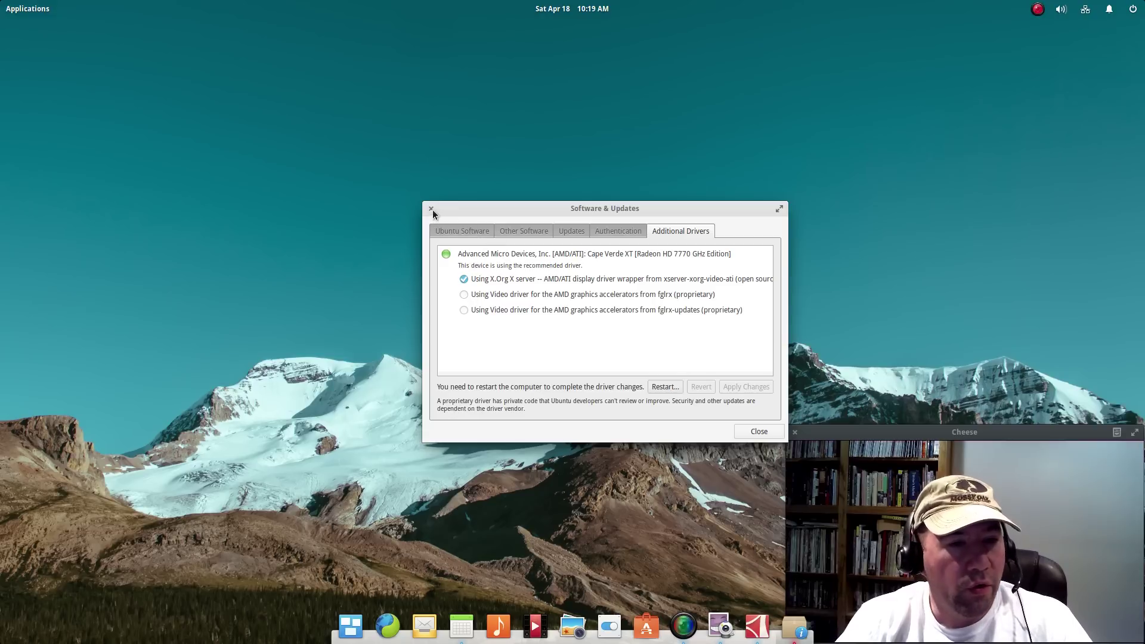
left_click_drag(485, 215, 407, 175)
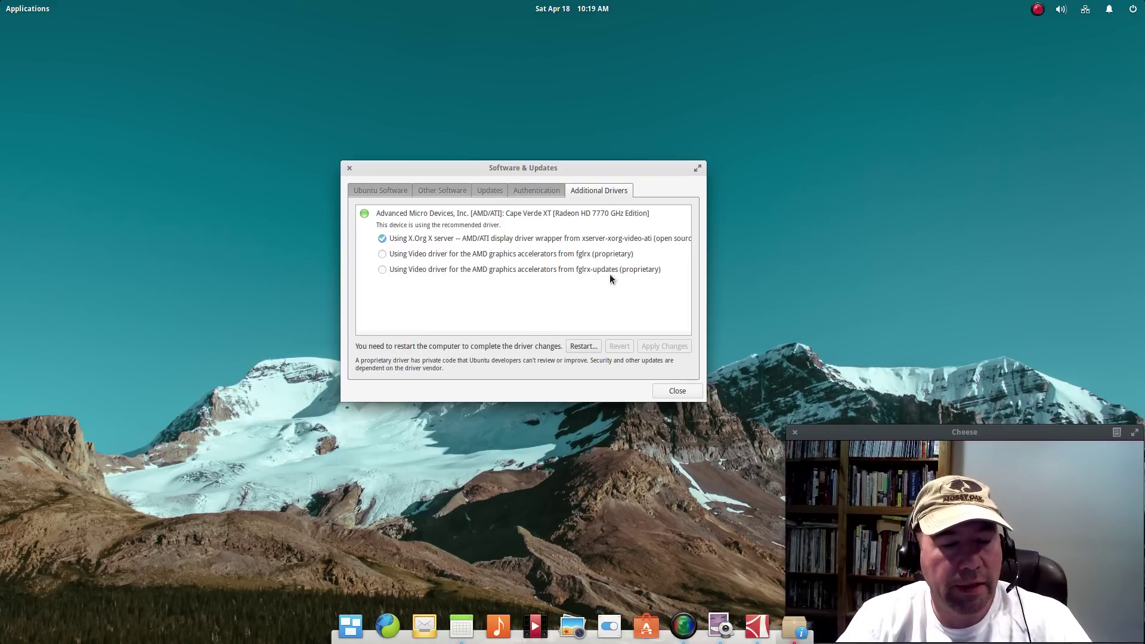
- Try to apply the proprietary fglrx video driver for the AMD graphics accelerators, and close Software & Updates
left_click(382, 254)
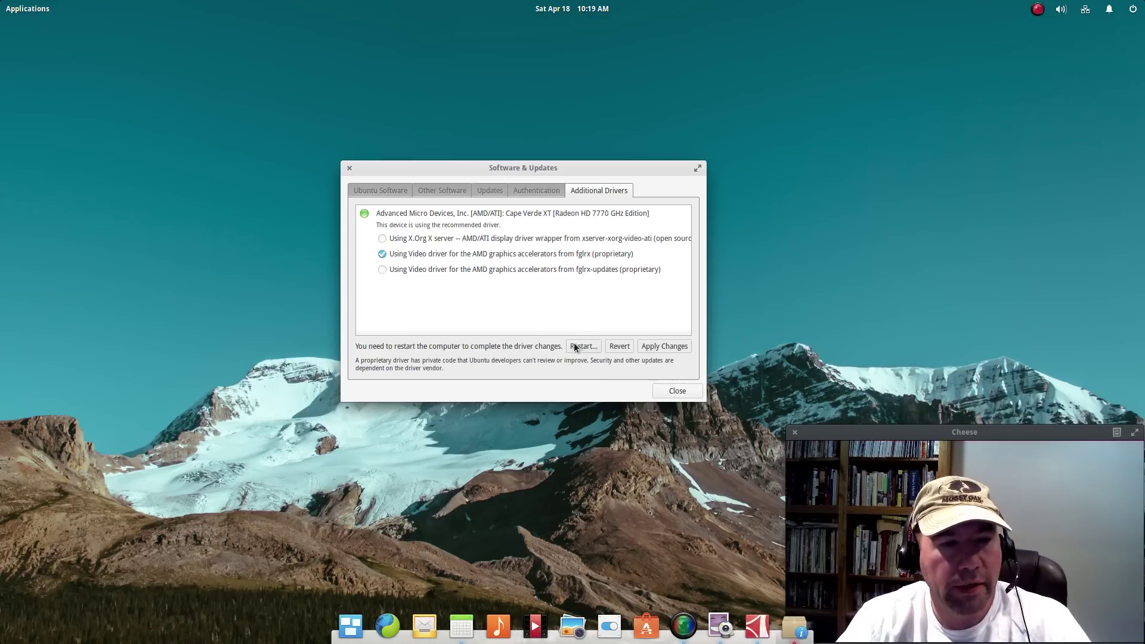
left_click(656, 346)
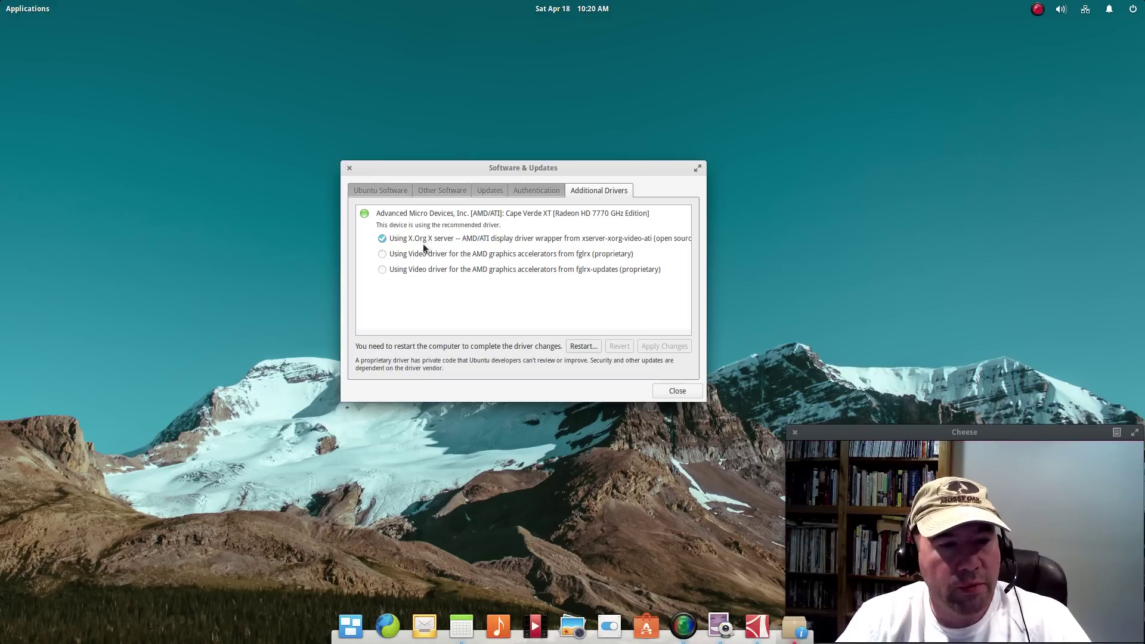
left_click(349, 170)
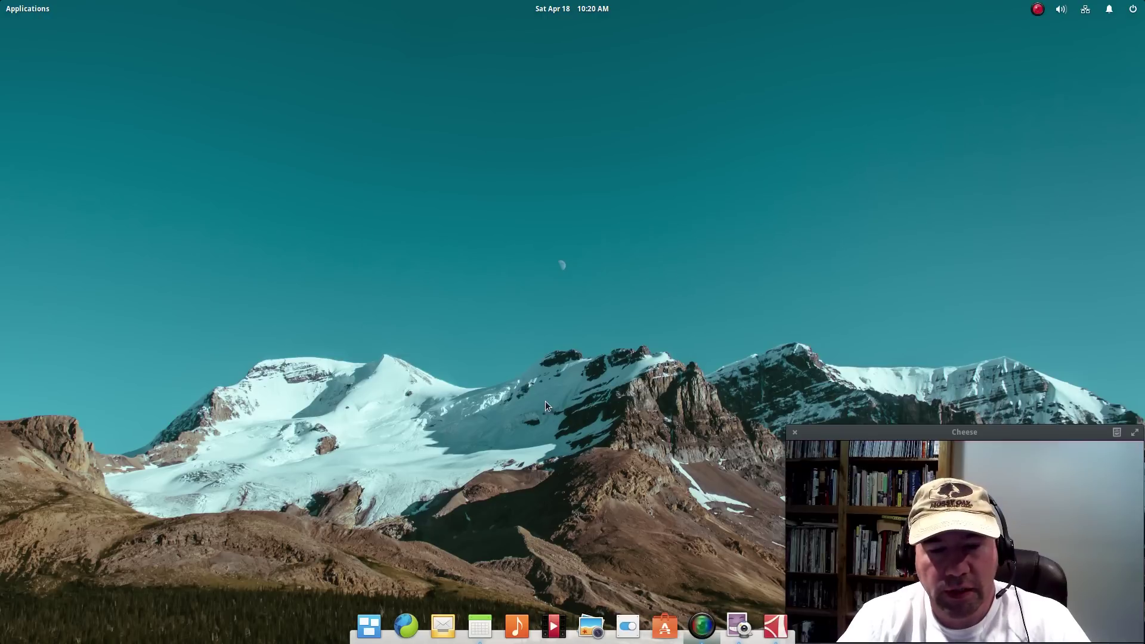